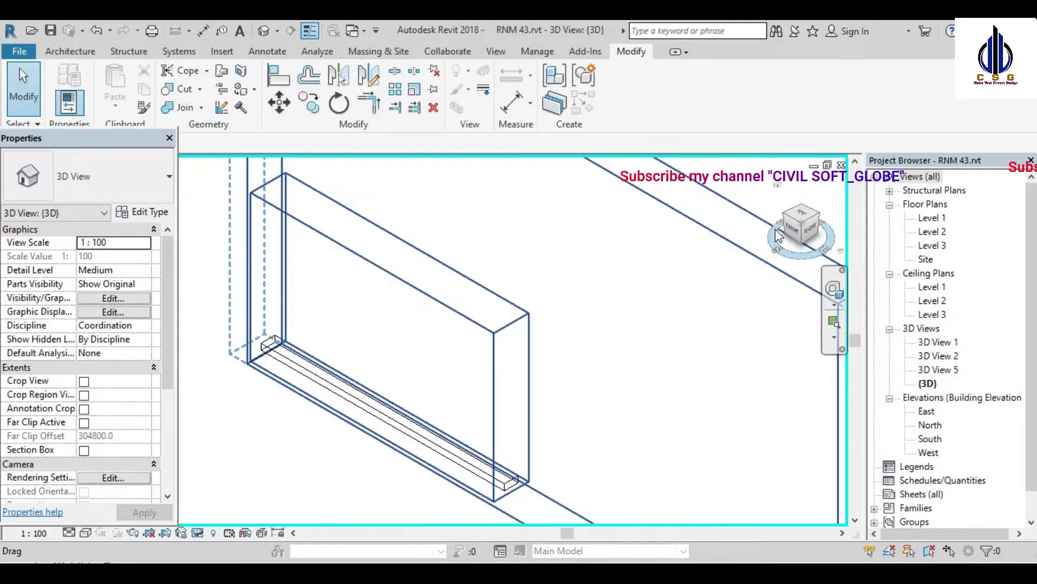
# Step: Frame the RNM 44 project's {3D} view on the staircase beside the planted courtyard
pyautogui.click(795, 235)
pyautogui.moveTo(642, 271)
pyautogui.mouseDown(button='middle')
pyautogui.moveTo(327, 399)
pyautogui.moveTo(300, 420)
pyautogui.moveTo(467, 412)
pyautogui.mouseUp(button='middle')
pyautogui.scroll(2, 467, 411)
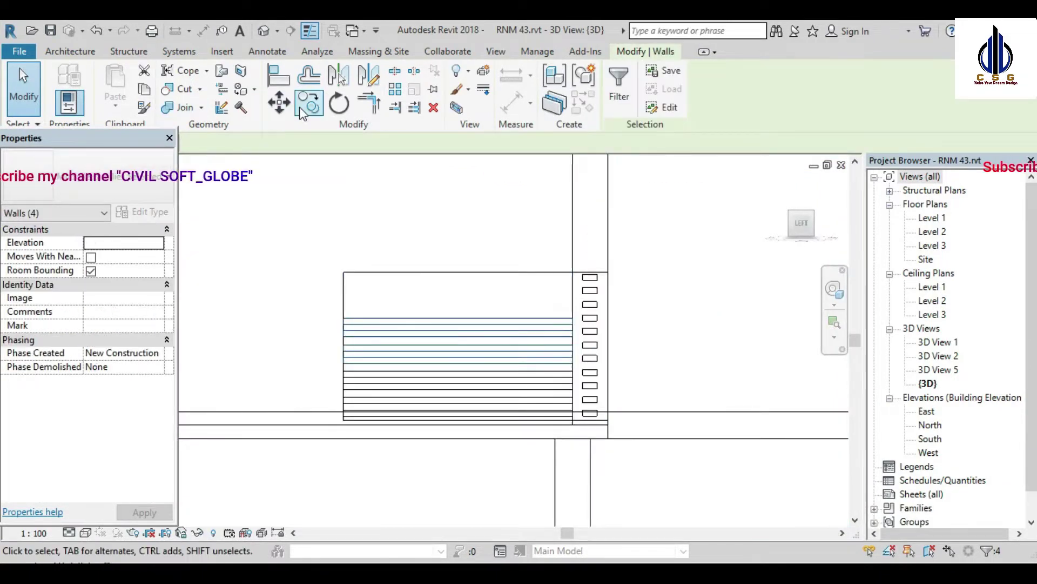
pyautogui.click(306, 106)
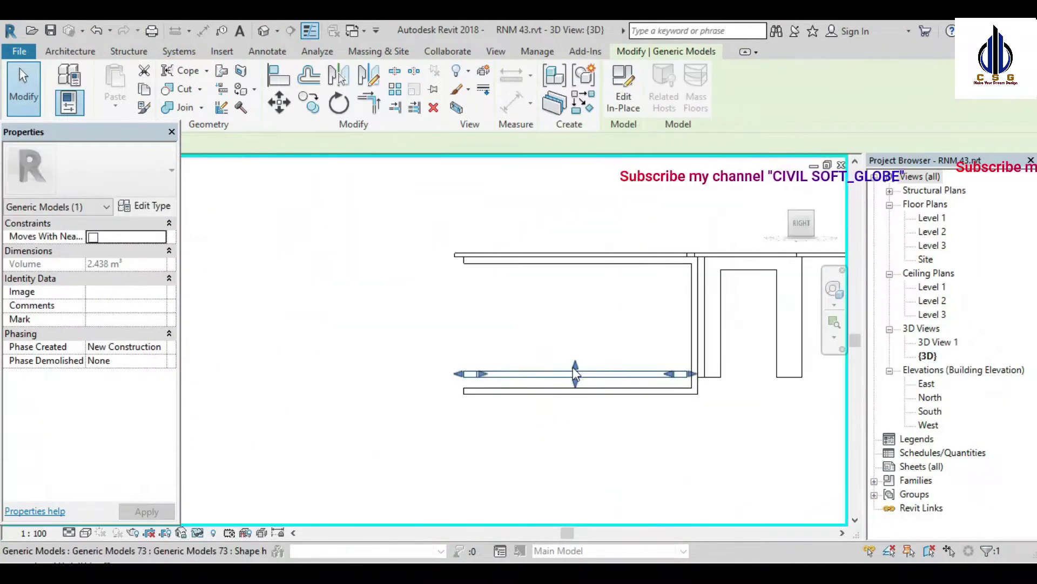
pyautogui.moveTo(573, 367); pyautogui.dragTo(584, 260)
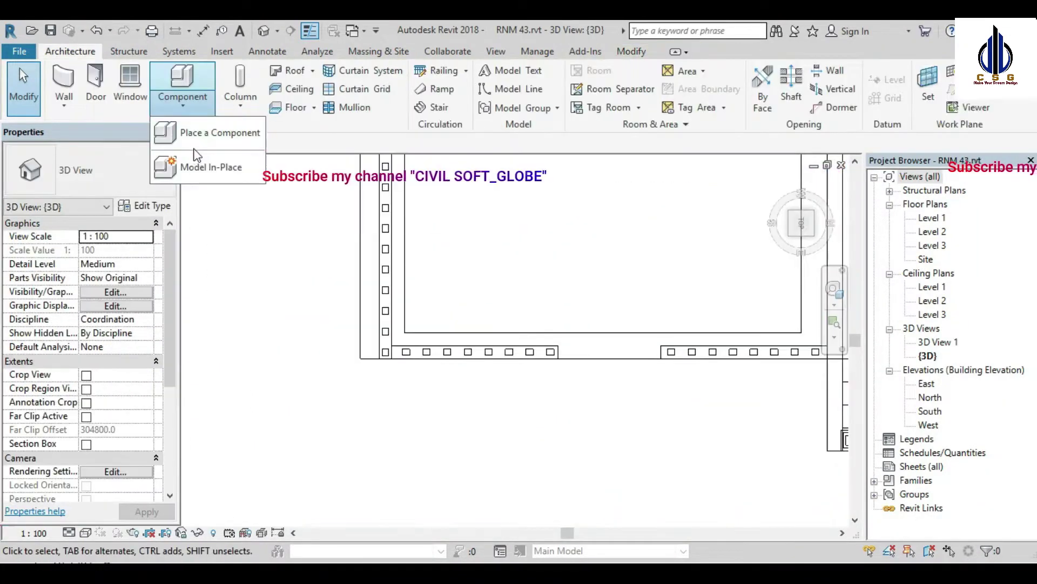
pyautogui.click(220, 160)
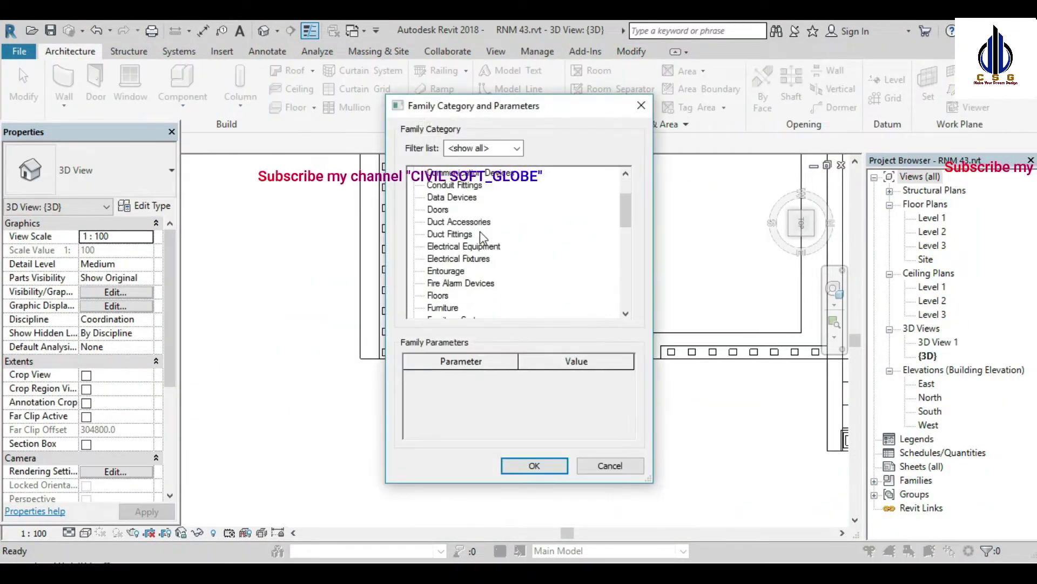
pyautogui.scroll(2, 483, 238)
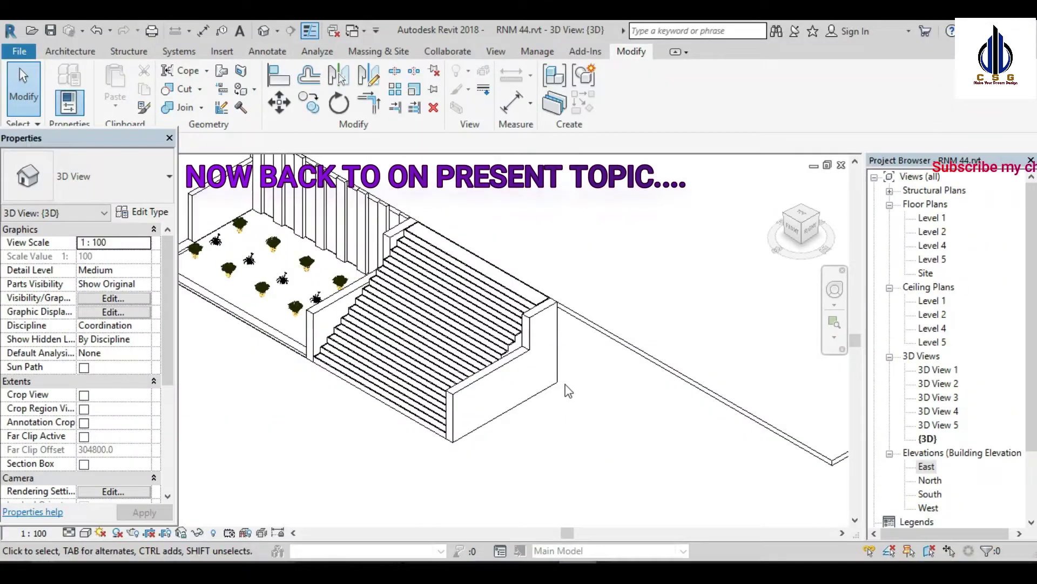
# Step: Isolate the tall end wall and low side wall beside the stair with Temporary Hide/Isolate
pyautogui.moveTo(562, 385)
pyautogui.mouseDown(button='middle')
pyautogui.moveTo(606, 414)
pyautogui.moveTo(688, 427)
pyautogui.mouseUp(button='middle')
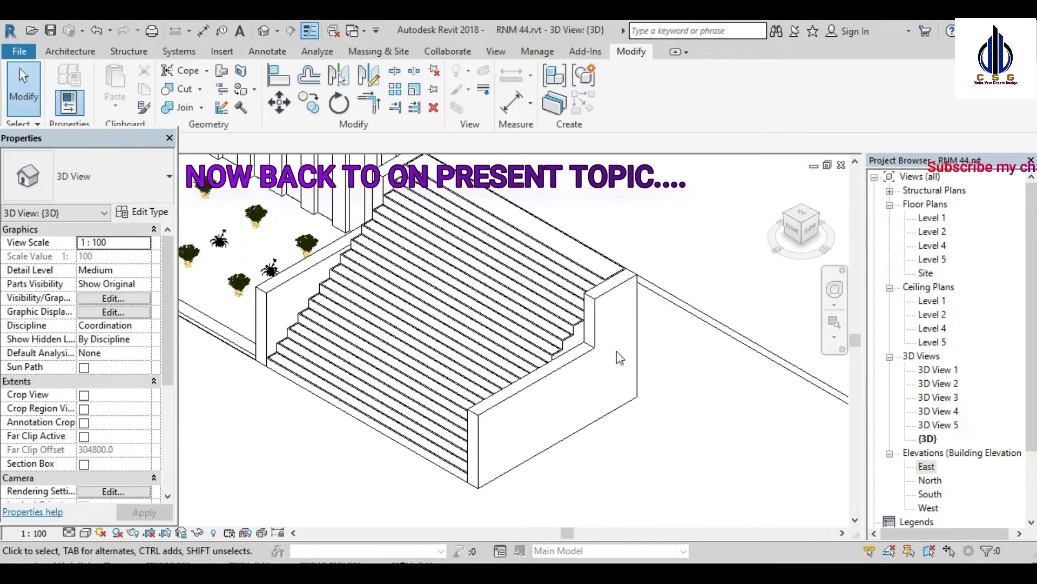
pyautogui.click(615, 295)
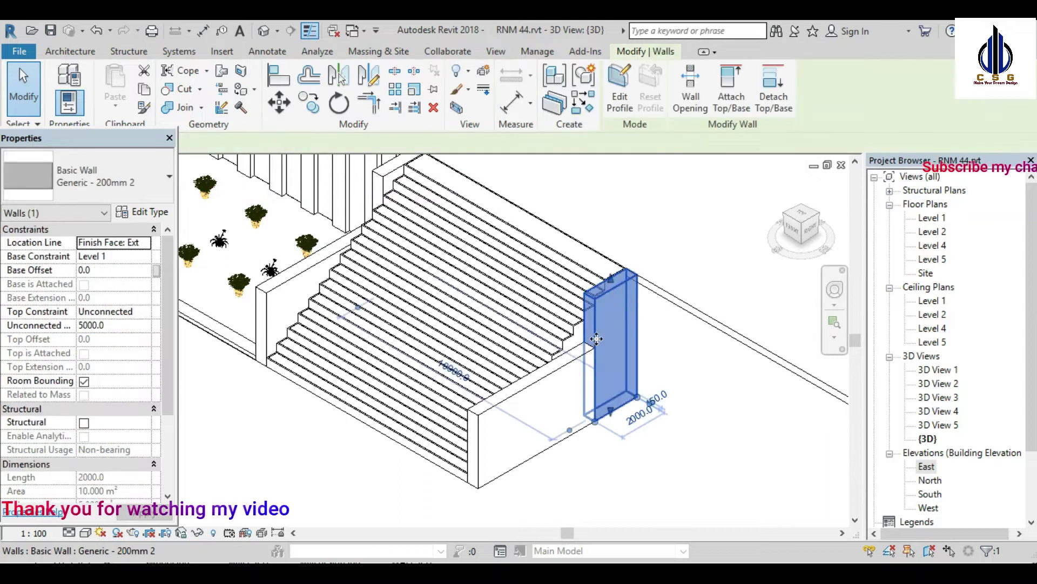
pyautogui.keyDown('ctrl'); pyautogui.click(573, 365); pyautogui.keyUp('ctrl')
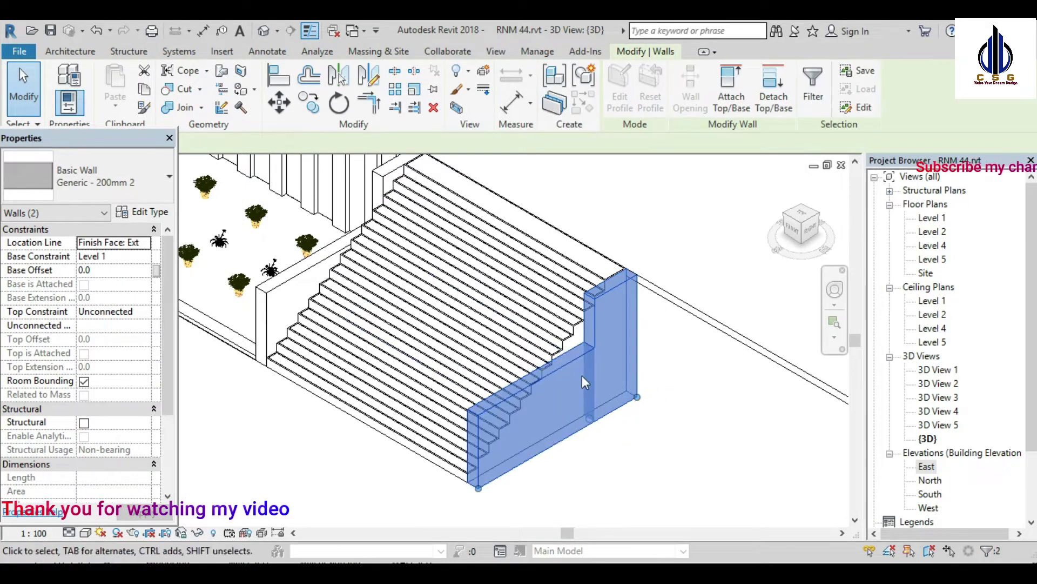
pyautogui.click(201, 532)
pyautogui.click(237, 481)
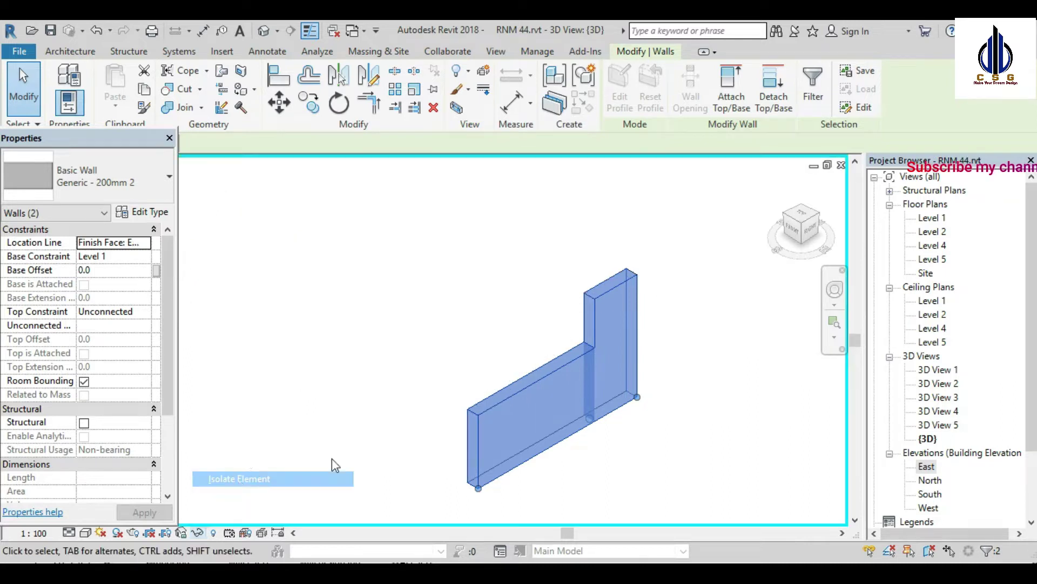
pyautogui.click(689, 431)
# Step: Turn the view to the ViewCube's RIGHT face, then TOP
pyautogui.scroll(-2, 568, 400)
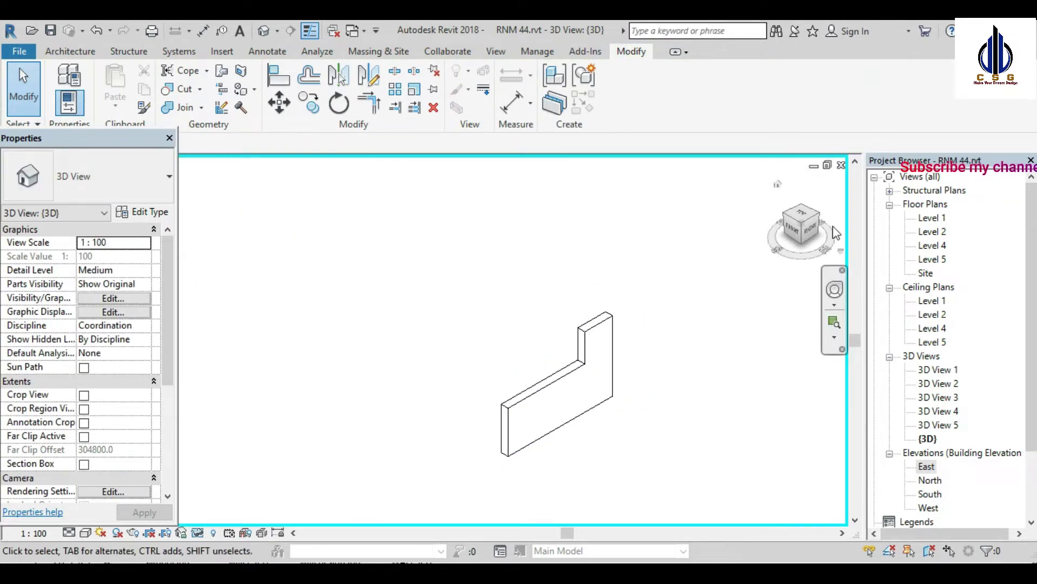
pyautogui.click(812, 231)
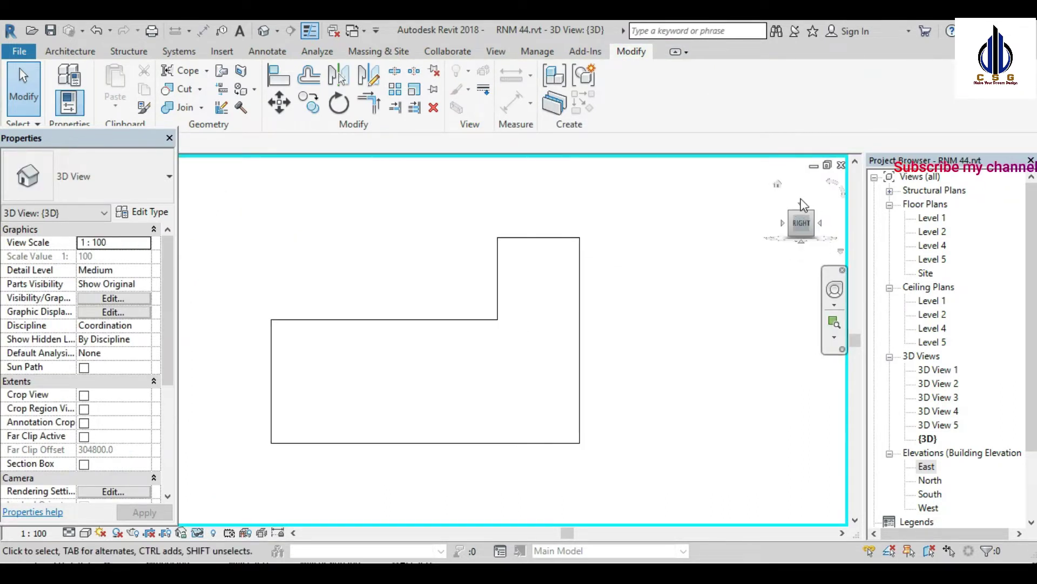
pyautogui.click(802, 209)
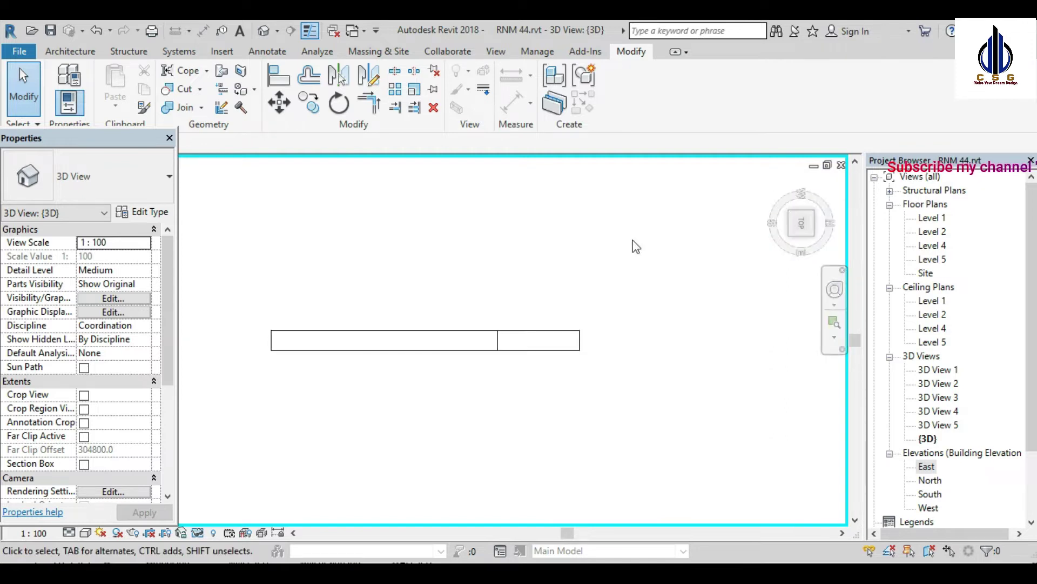
pyautogui.click(69, 51)
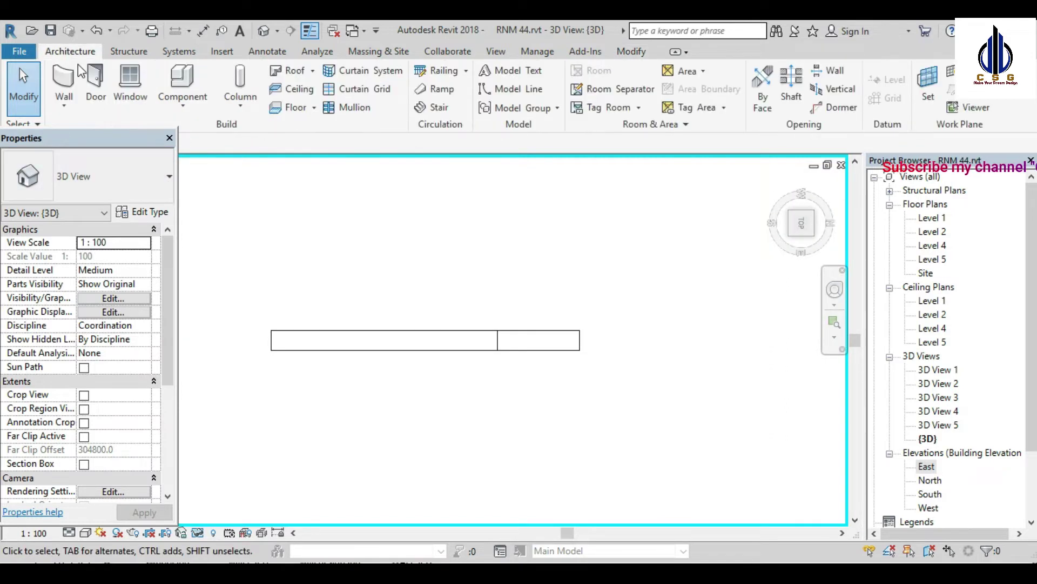
# Step: Create wall type Generic - 200mm 4 with a 150 mm structure layer
pyautogui.click(64, 101)
pyautogui.click(108, 138)
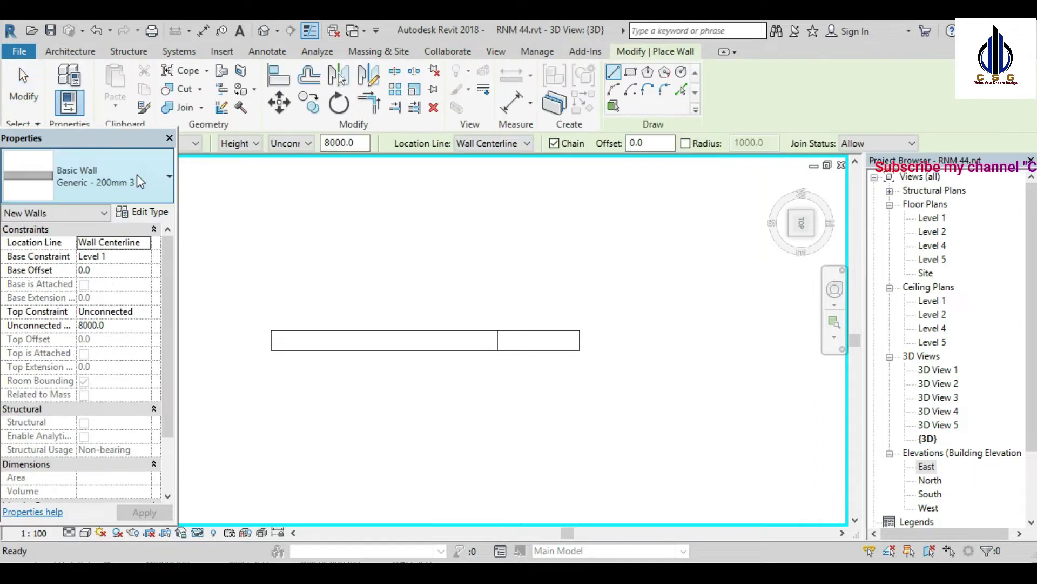
pyautogui.click(144, 212)
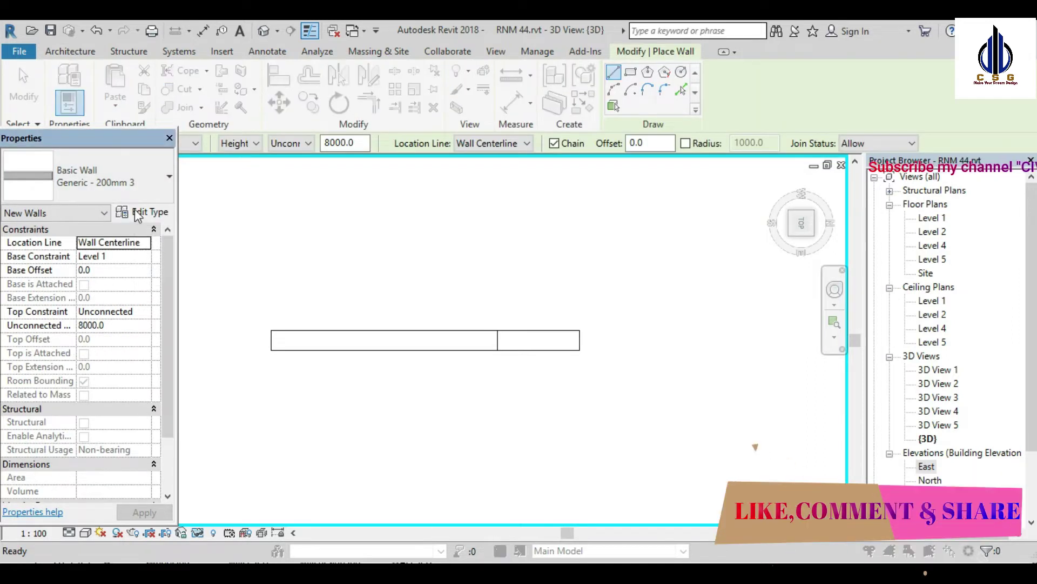
pyautogui.click(935, 140)
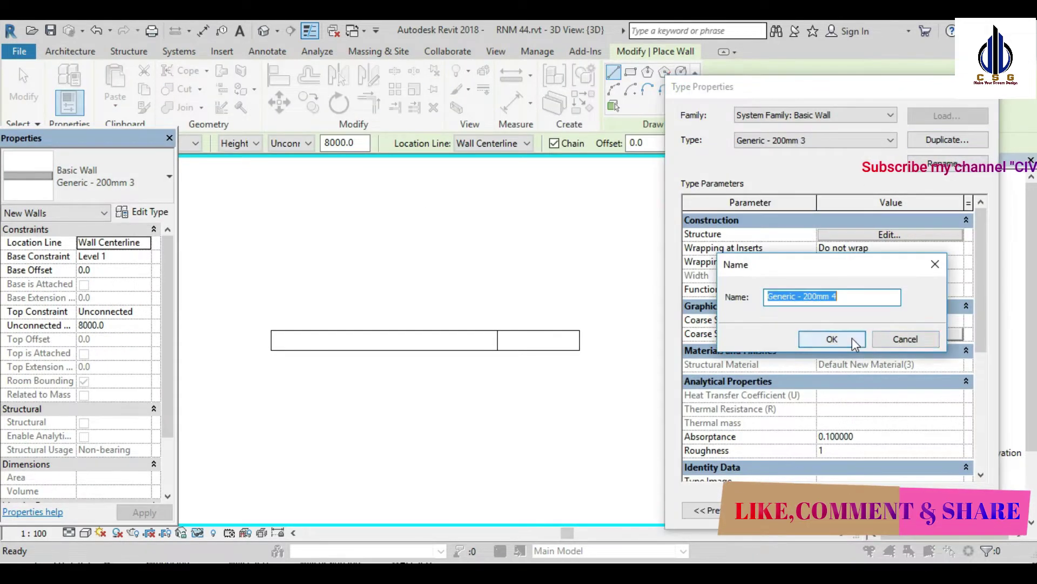
pyautogui.click(854, 340)
pyautogui.click(886, 235)
pyautogui.click(863, 267)
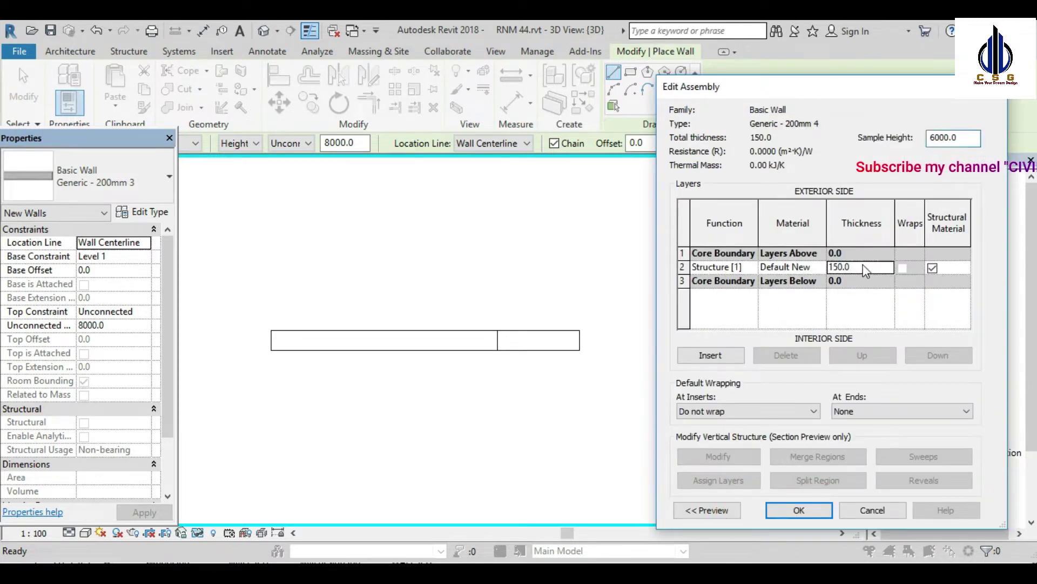
pyautogui.click(819, 510)
pyautogui.click(819, 511)
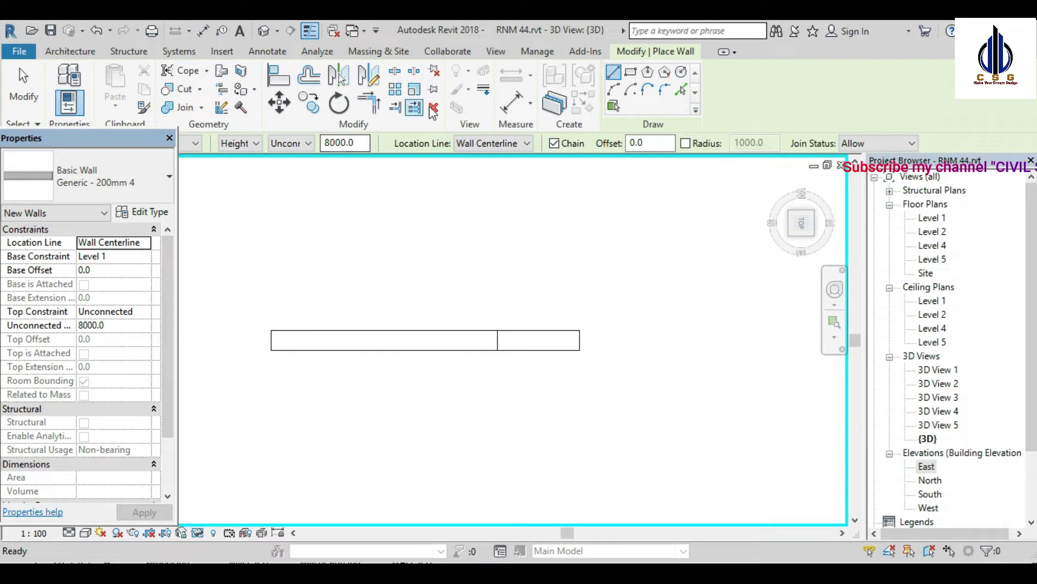
# Step: Draw a Wall Centerline wall of the new type along the longer existing wall
pyautogui.click(491, 142)
pyautogui.click(492, 155)
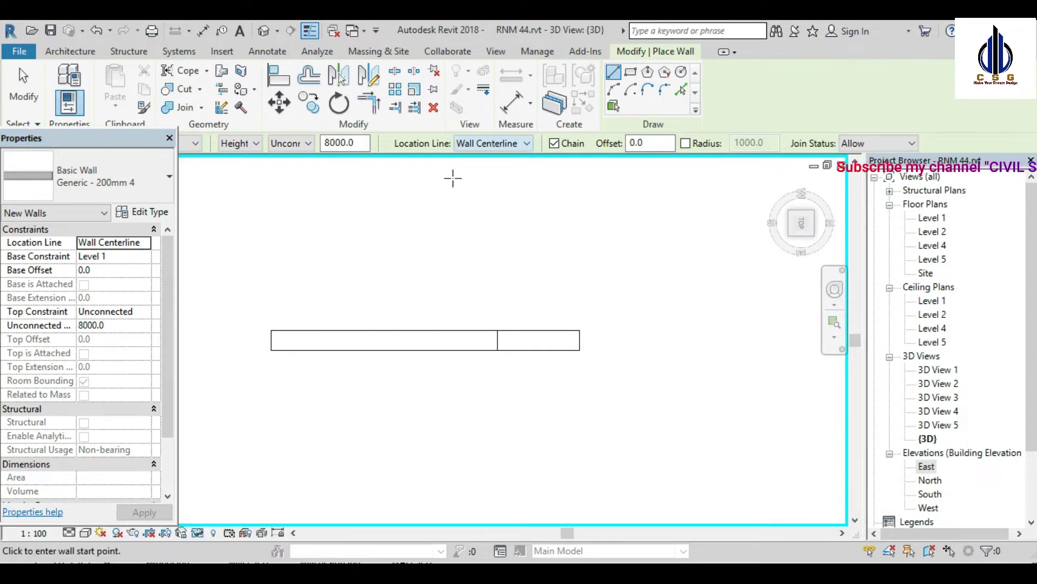
pyautogui.click(277, 340)
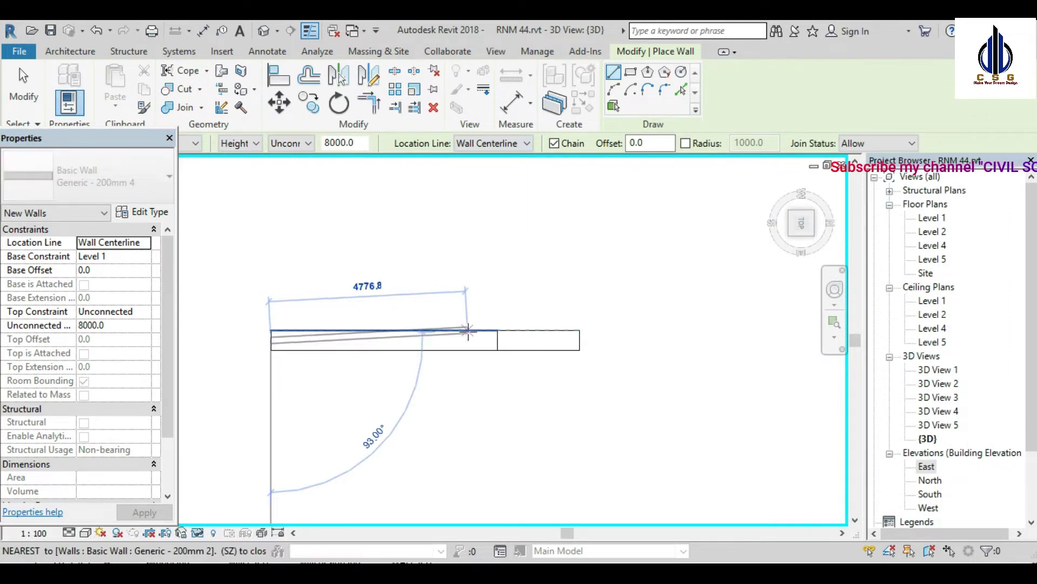
pyautogui.scroll(2, 467, 340)
pyautogui.click(506, 343)
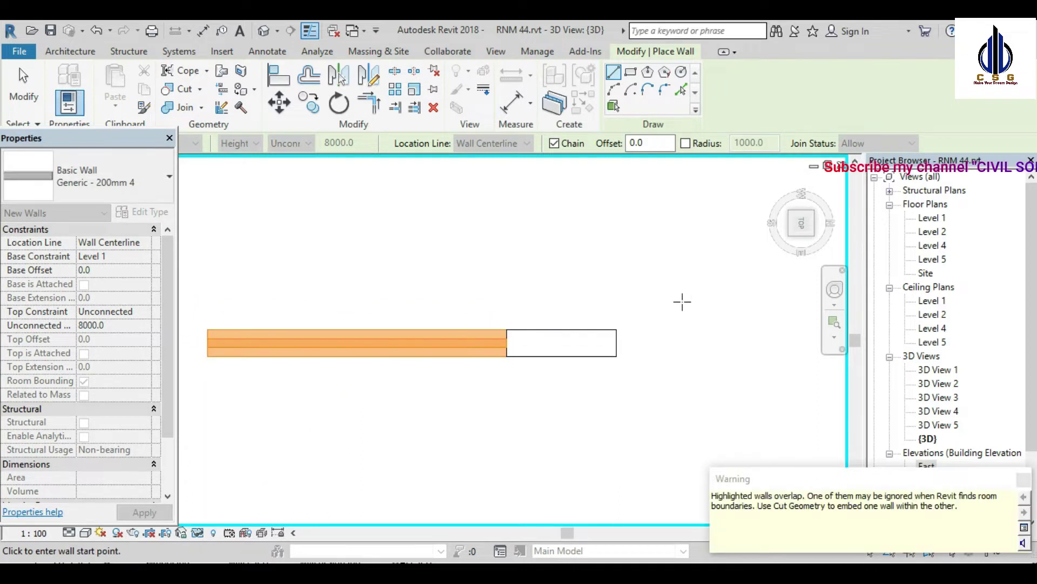
pyautogui.click(1025, 481)
pyautogui.press('Escape')
pyautogui.scroll(-2, 655, 401)
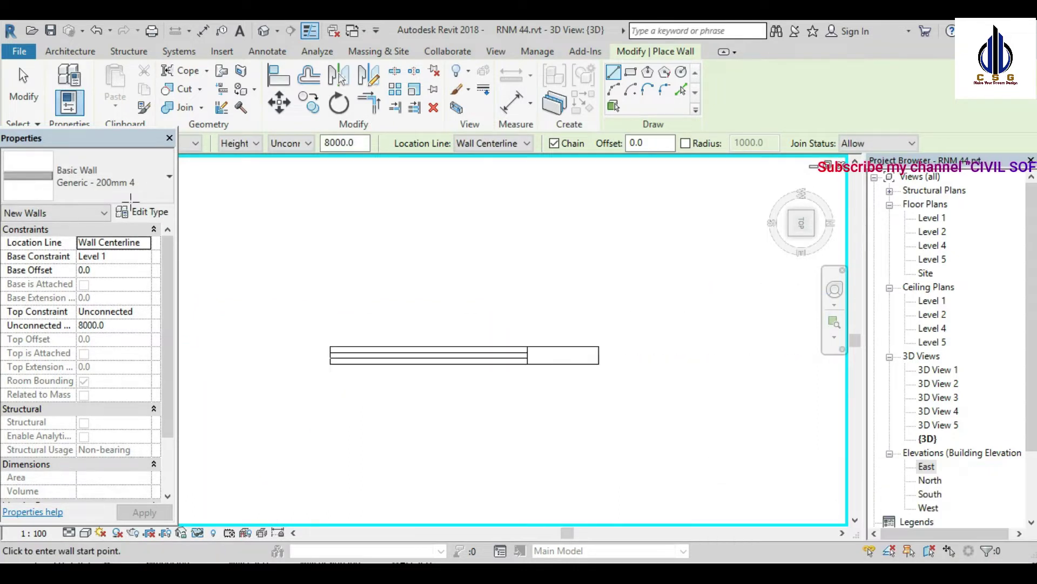
pyautogui.press('Escape')
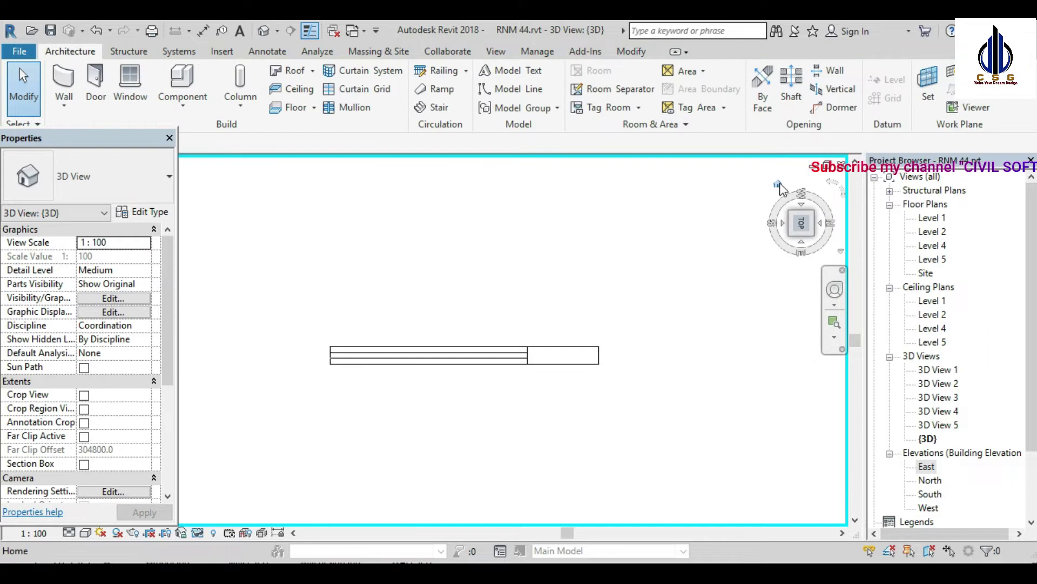
pyautogui.click(802, 230)
pyautogui.click(802, 229)
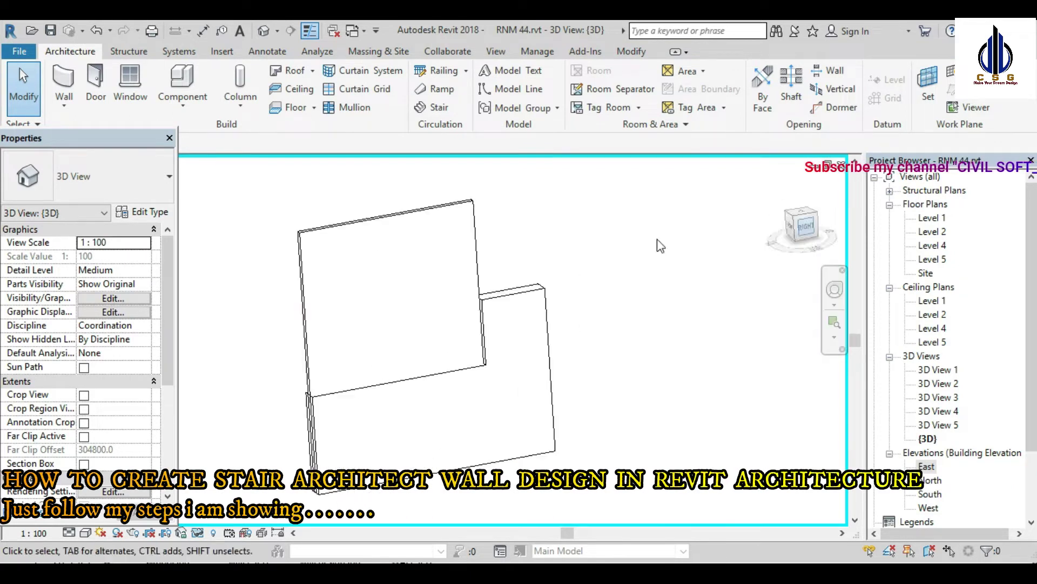
pyautogui.click(487, 247)
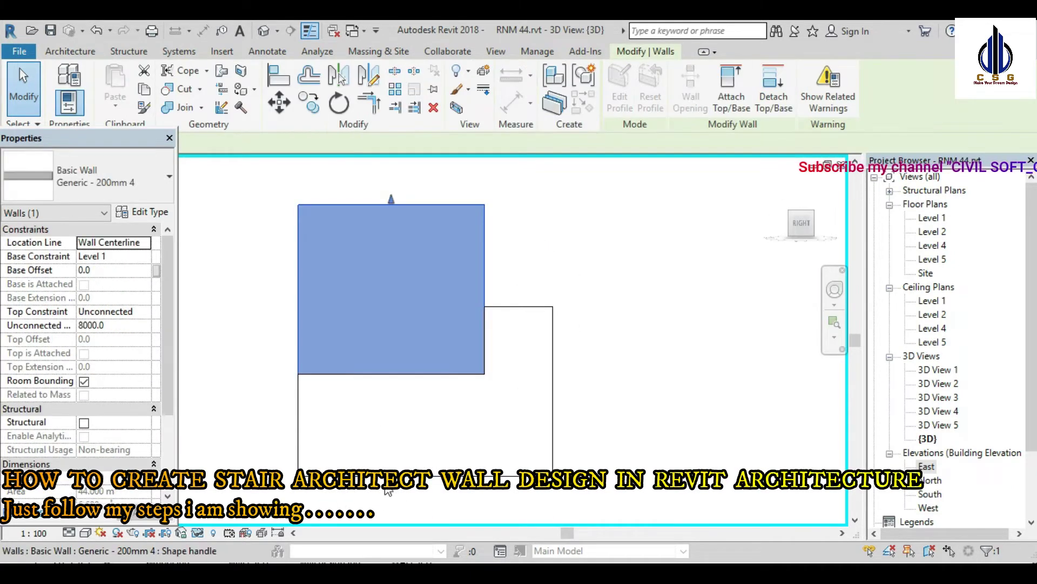
pyautogui.moveTo(394, 481); pyautogui.dragTo(400, 378)
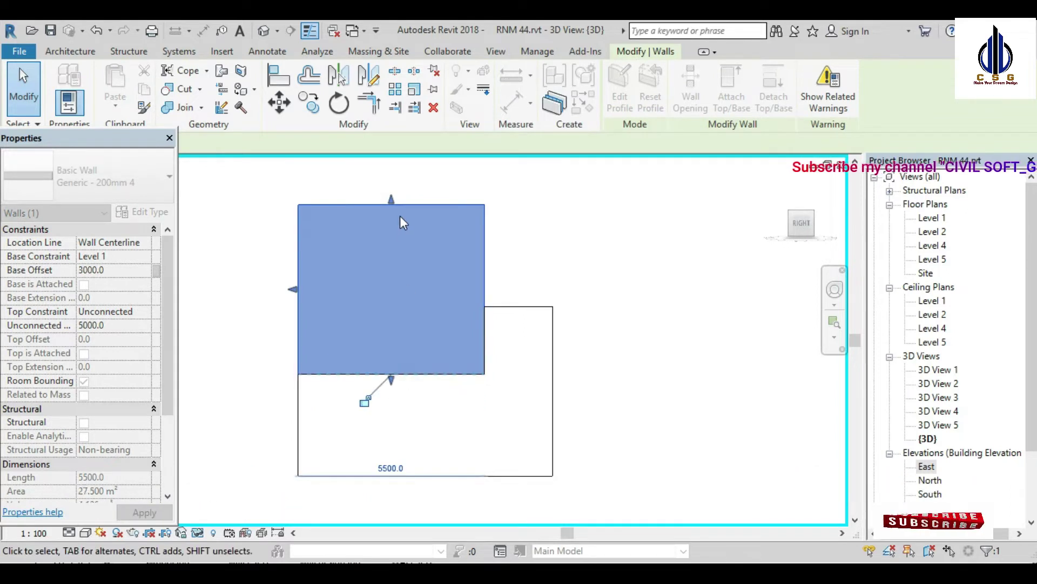
pyautogui.click(530, 247)
pyautogui.moveTo(541, 248); pyautogui.dragTo(597, 260, button='middle')
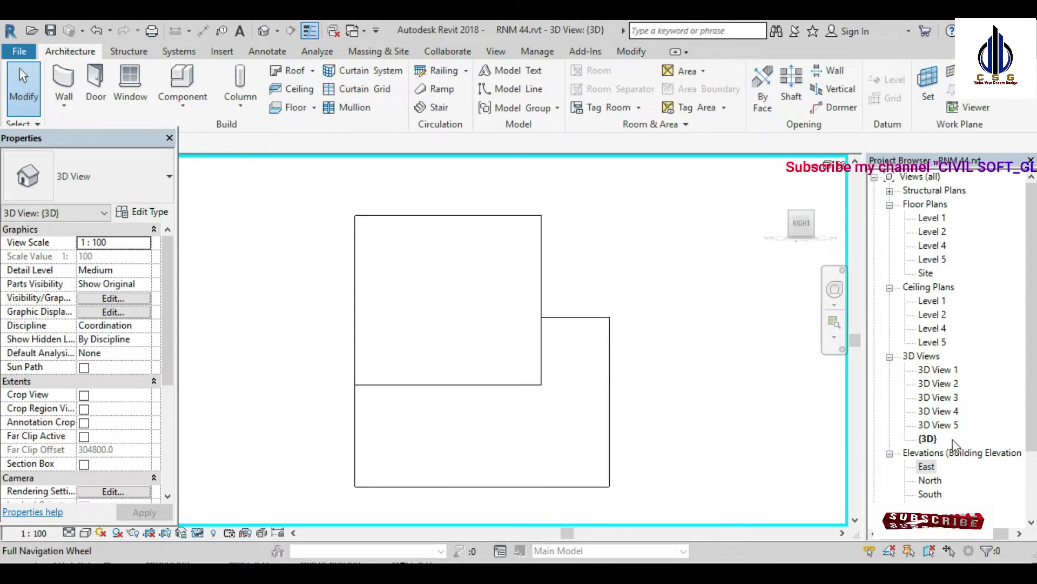
# Step: Open the East elevation and frame the house front
pyautogui.doubleClick(927, 468)
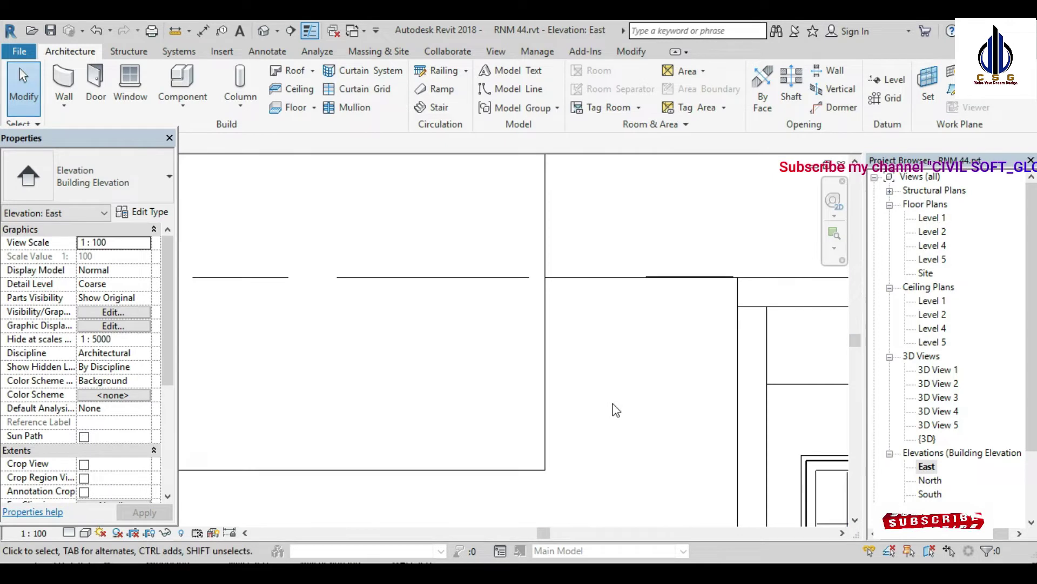
pyautogui.scroll(-3, 616, 411)
pyautogui.scroll(-2, 614, 410)
pyautogui.scroll(-1, 613, 410)
pyautogui.moveTo(639, 340); pyautogui.dragTo(559, 332, button='middle')
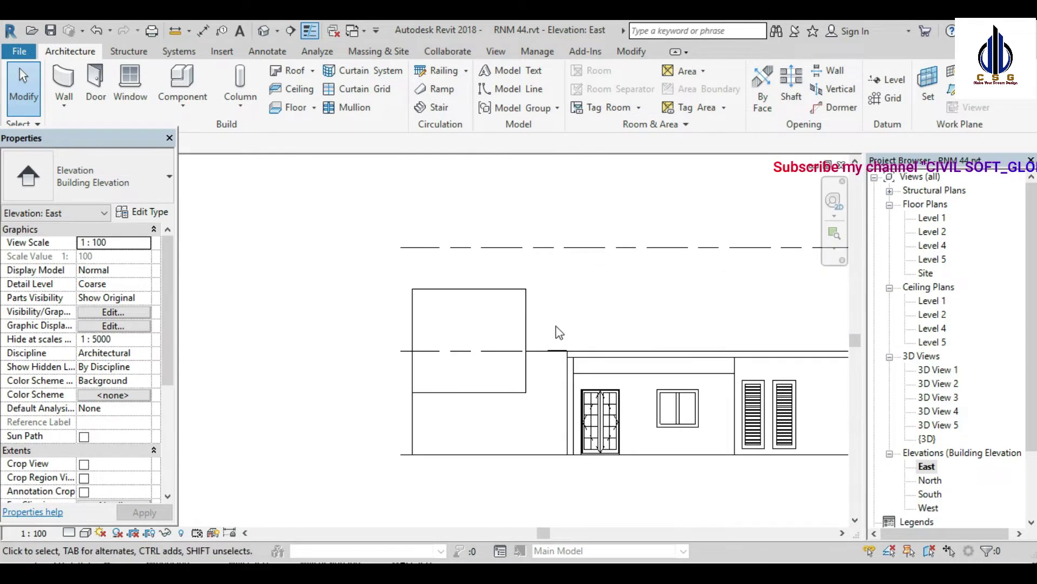
pyautogui.scroll(1, 550, 356)
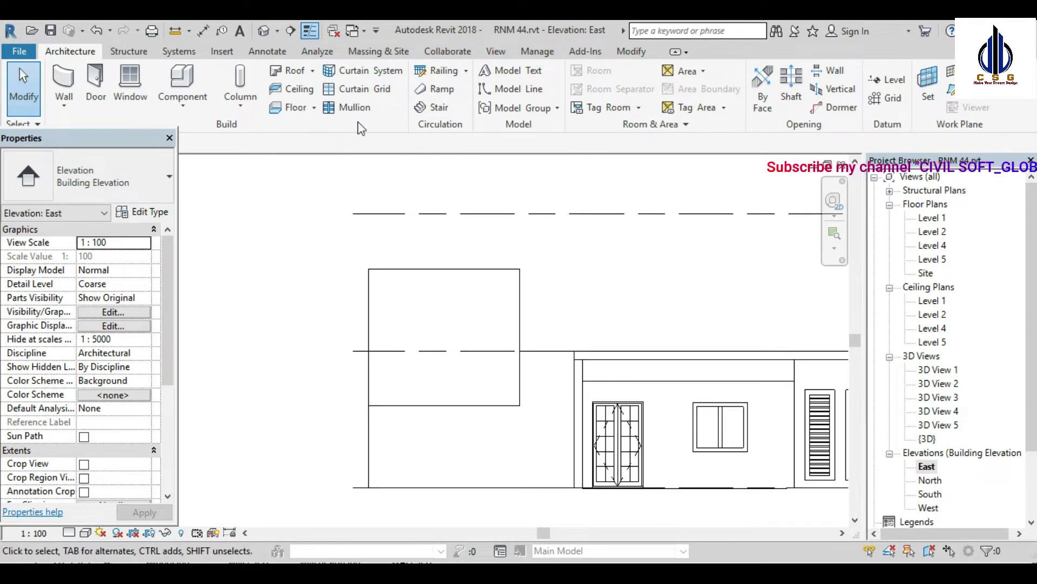
# Step: Add an aligned dimension showing the 2000 gap from wall base to Level 2, then return to {3D}
pyautogui.click(636, 54)
pyautogui.click(514, 108)
pyautogui.scroll(3, 478, 420)
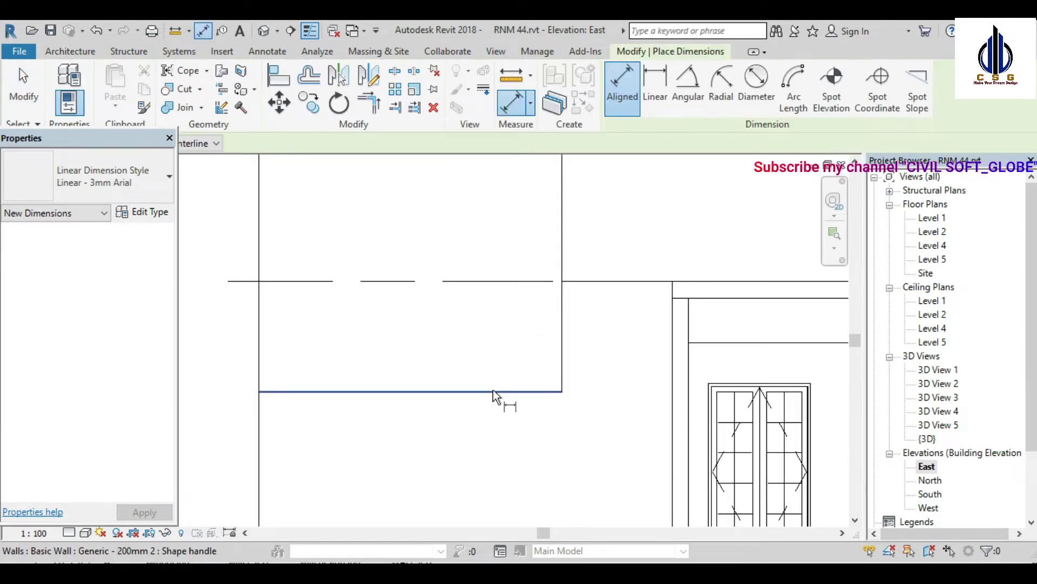
pyautogui.click(499, 386)
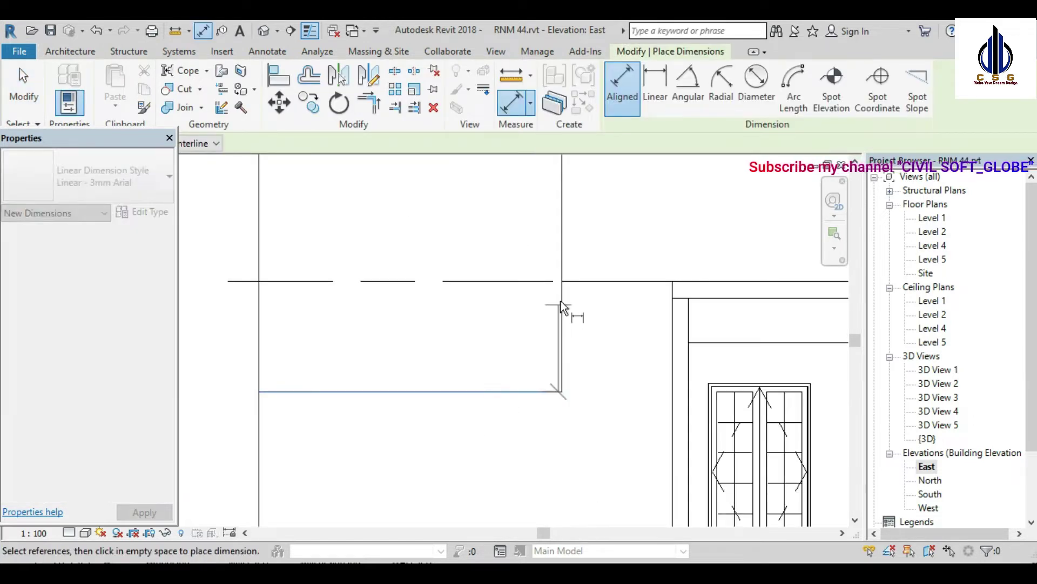
pyautogui.scroll(2, 583, 287)
pyautogui.click(586, 279)
pyautogui.click(528, 294)
pyautogui.scroll(-2, 519, 289)
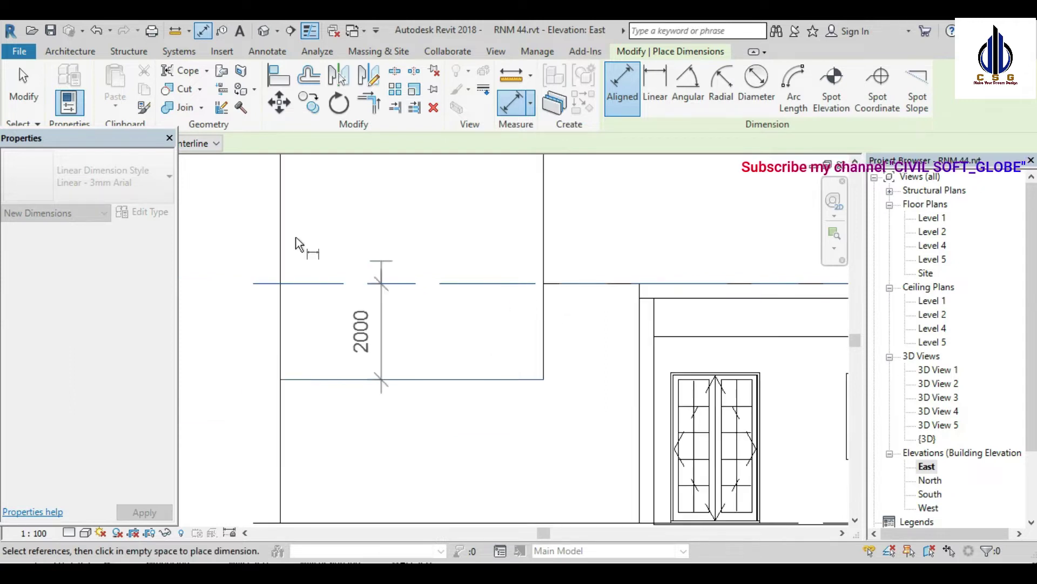
pyautogui.press('Escape')
pyautogui.press('Escape')
pyautogui.scroll(-3, 309, 213)
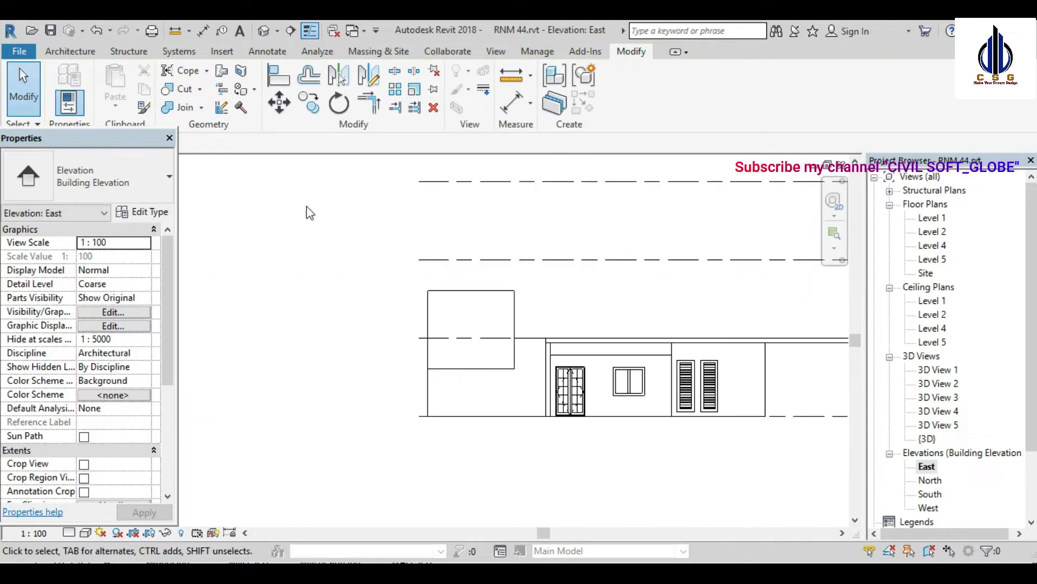
pyautogui.click(267, 31)
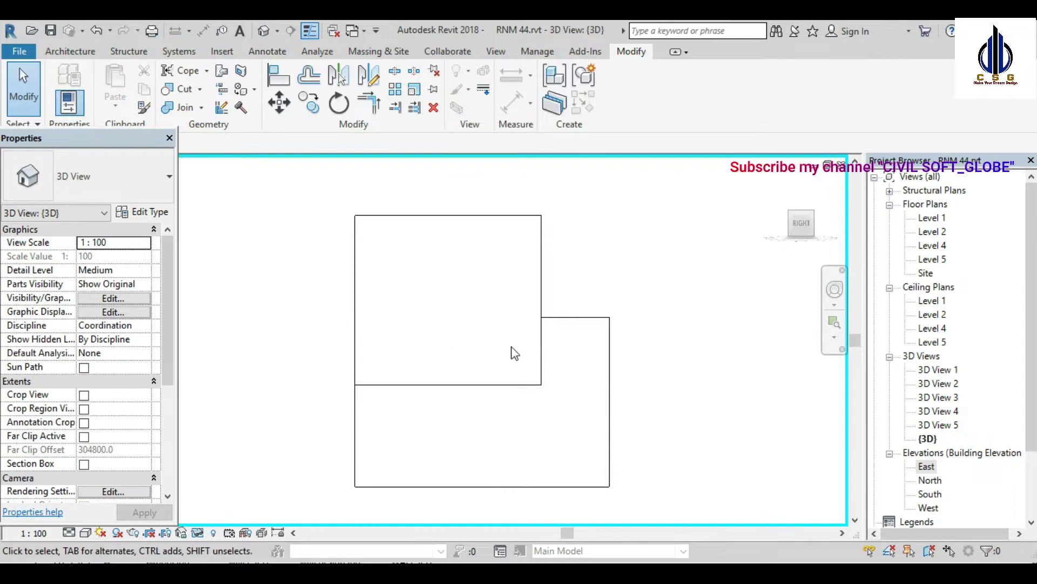
# Step: Set the upper wall's Base Offset to 3000, accepting the overlapping walls warning
pyautogui.click(535, 295)
pyautogui.click(137, 270)
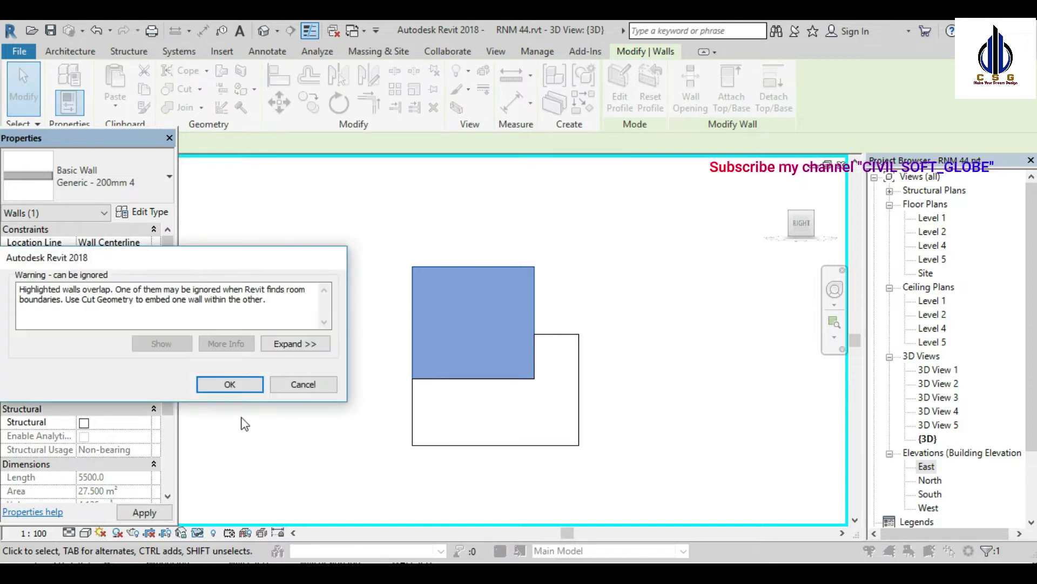
pyautogui.click(230, 384)
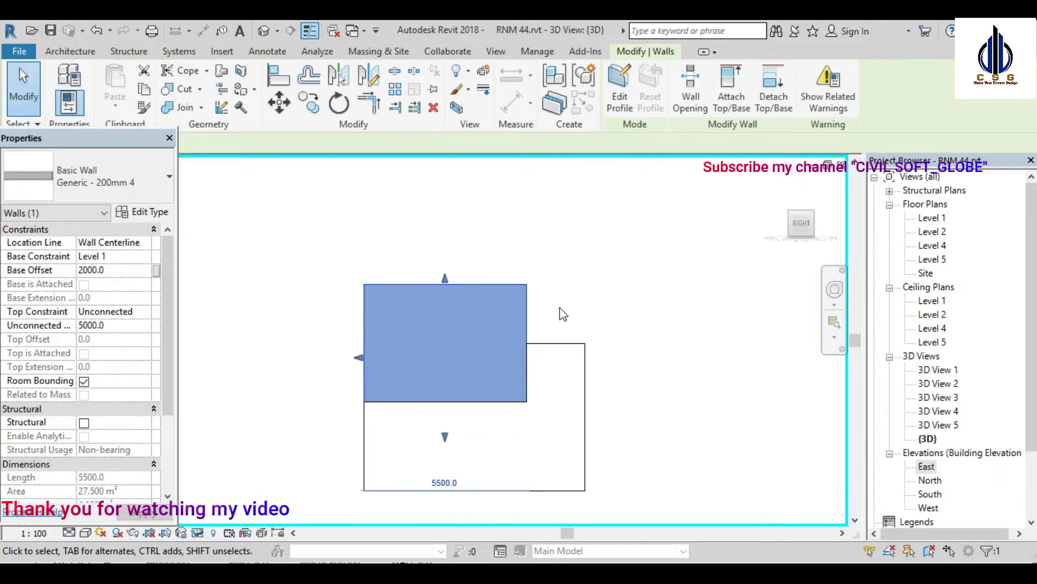
pyautogui.click(541, 314)
pyautogui.click(519, 292)
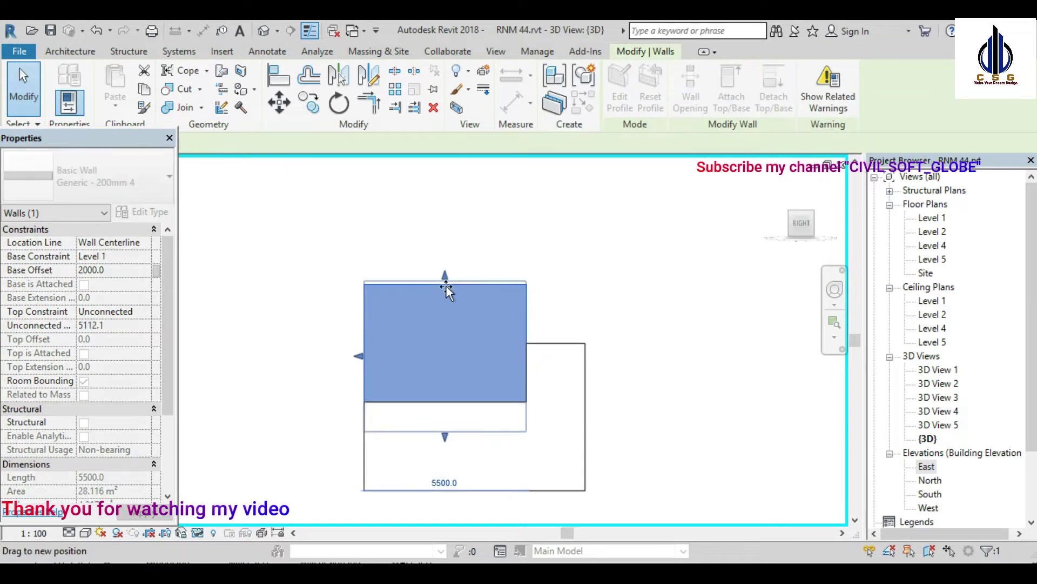
pyautogui.moveTo(450, 317); pyautogui.dragTo(449, 318)
pyautogui.moveTo(445, 438); pyautogui.dragTo(444, 409)
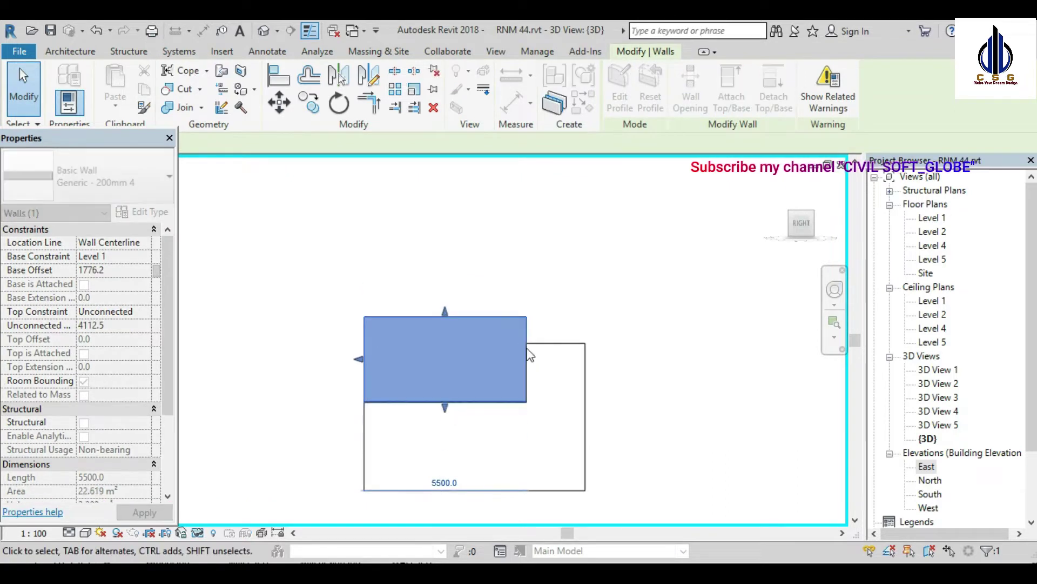
pyautogui.click(129, 272)
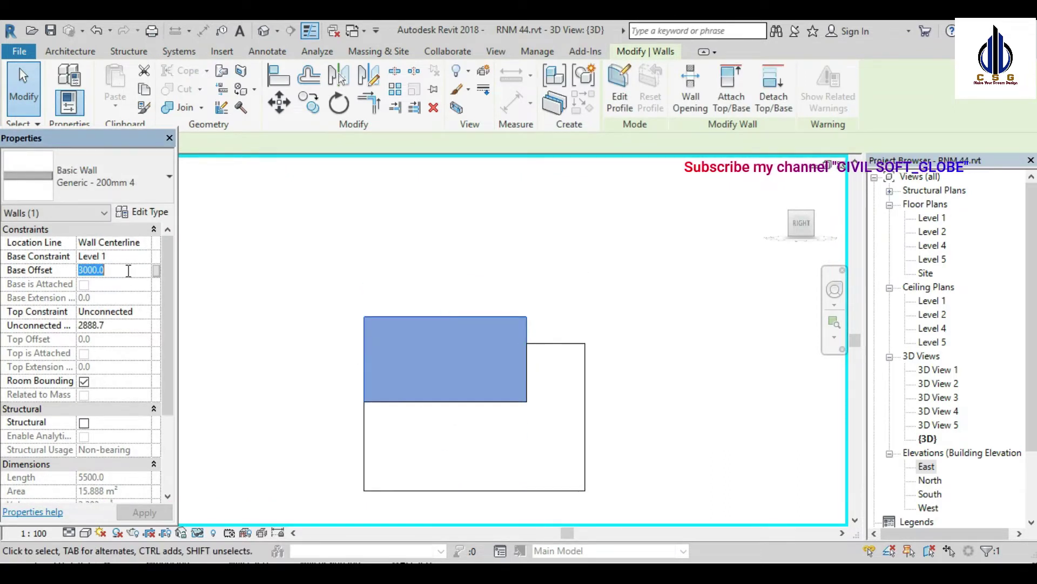
pyautogui.press('Return')
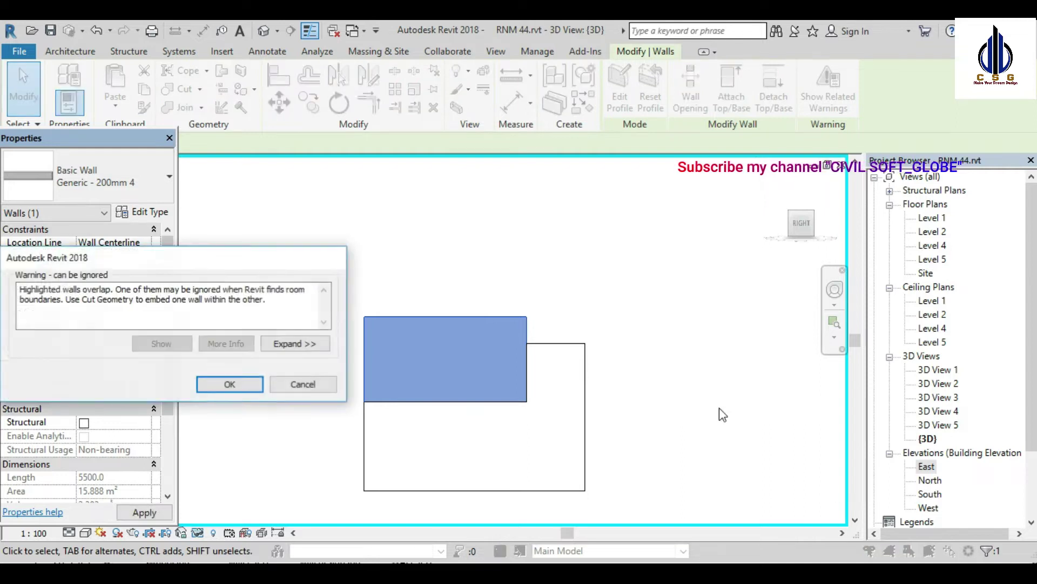
pyautogui.click(285, 388)
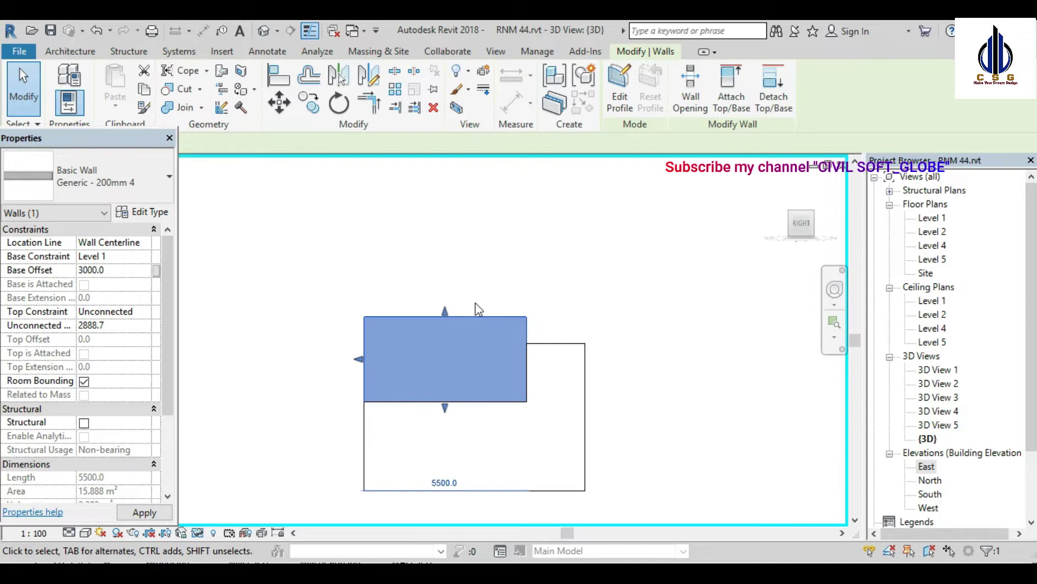
# Step: Drag the wall's top down to trim its height to about 2004
pyautogui.moveTo(450, 311); pyautogui.dragTo(452, 343)
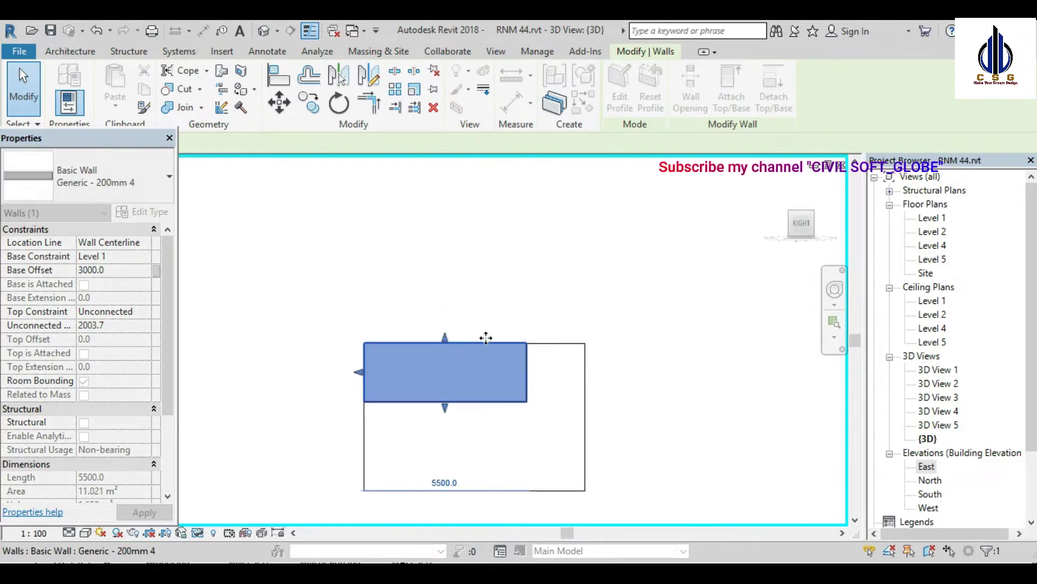
pyautogui.scroll(3, 434, 357)
pyautogui.scroll(3, 504, 277)
pyautogui.press('Escape')
pyautogui.scroll(-3, 528, 257)
# Step: Enter profile editing on the Generic - 200mm 4 wall, viewed from the right
pyautogui.click(780, 186)
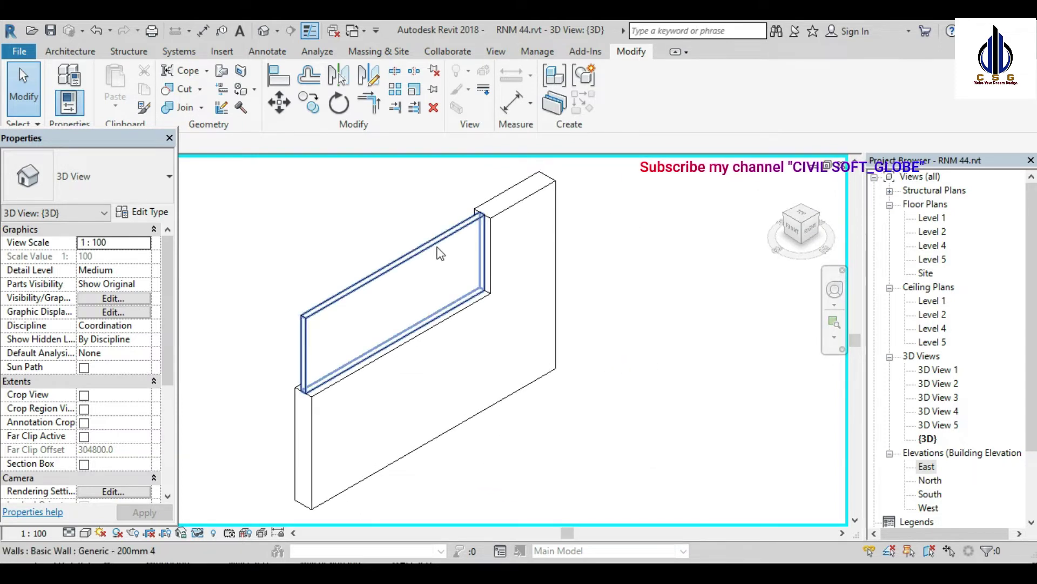
pyautogui.doubleClick(439, 252)
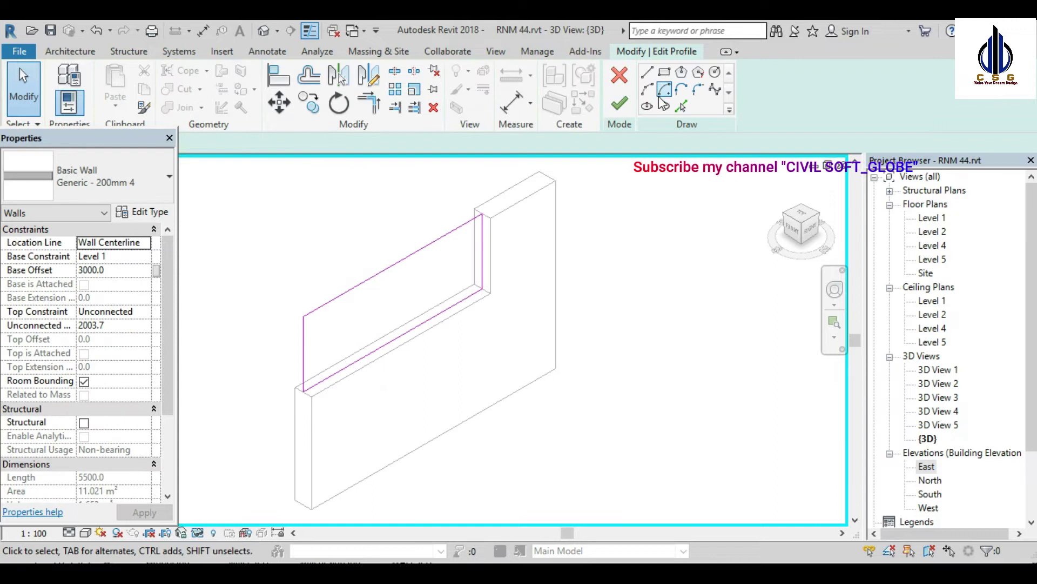
pyautogui.click(810, 231)
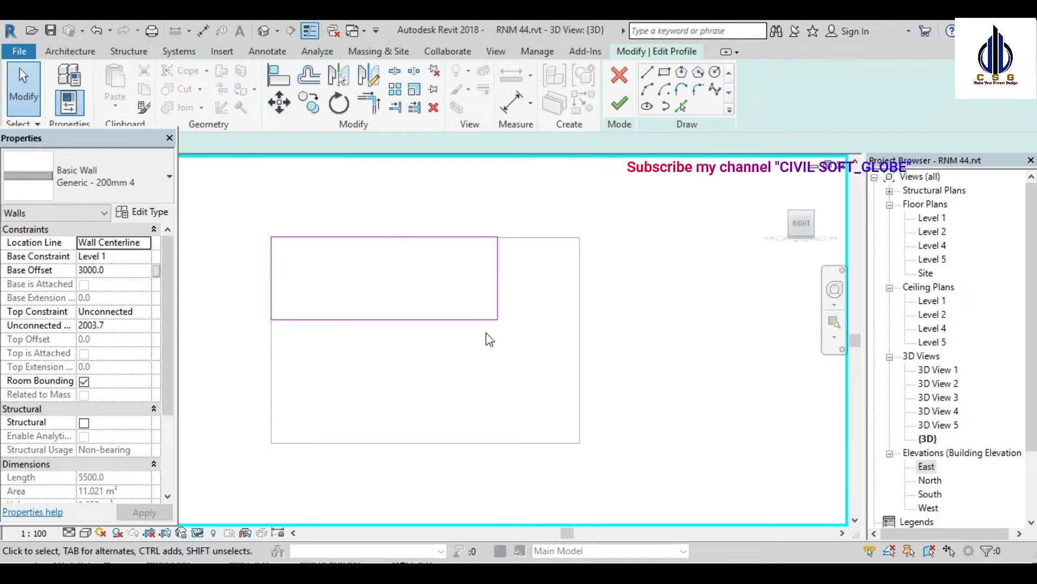
pyautogui.moveTo(394, 284); pyautogui.dragTo(441, 307, button='middle')
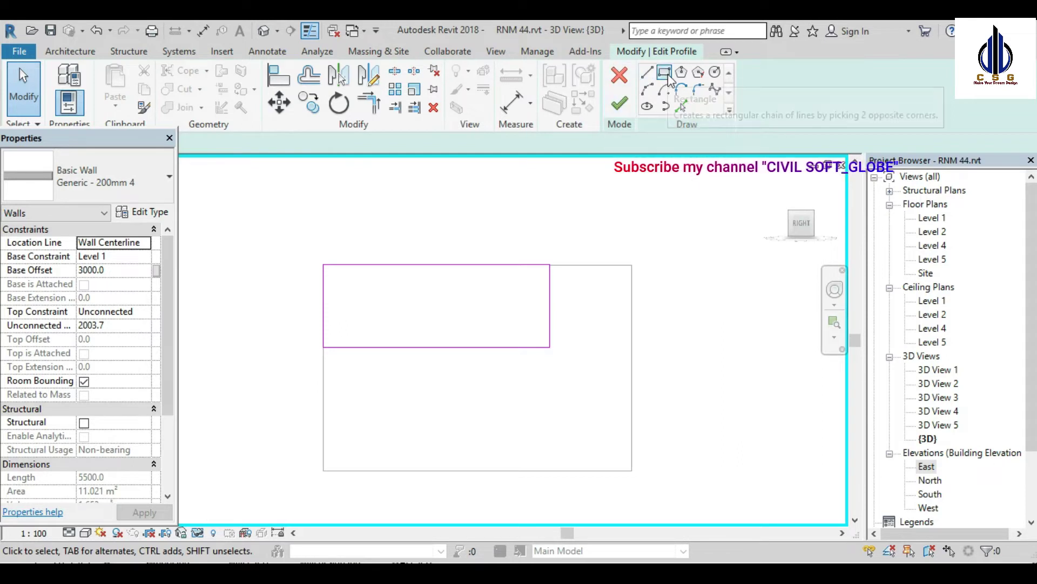
# Step: Offset the top, bottom, right and left profile edges 200 inward
pyautogui.click(309, 76)
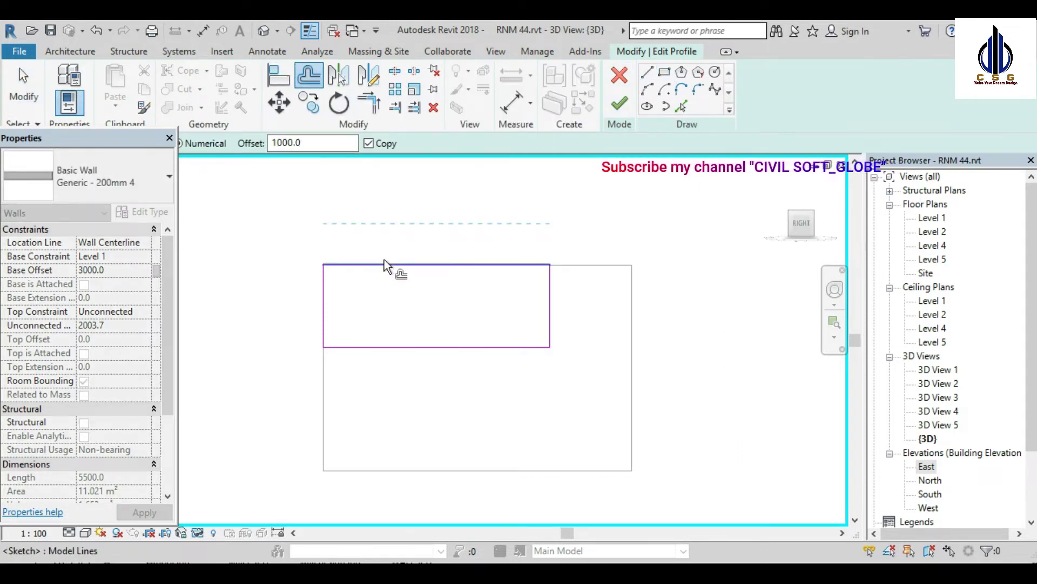
pyautogui.click(324, 145)
pyautogui.write('200')
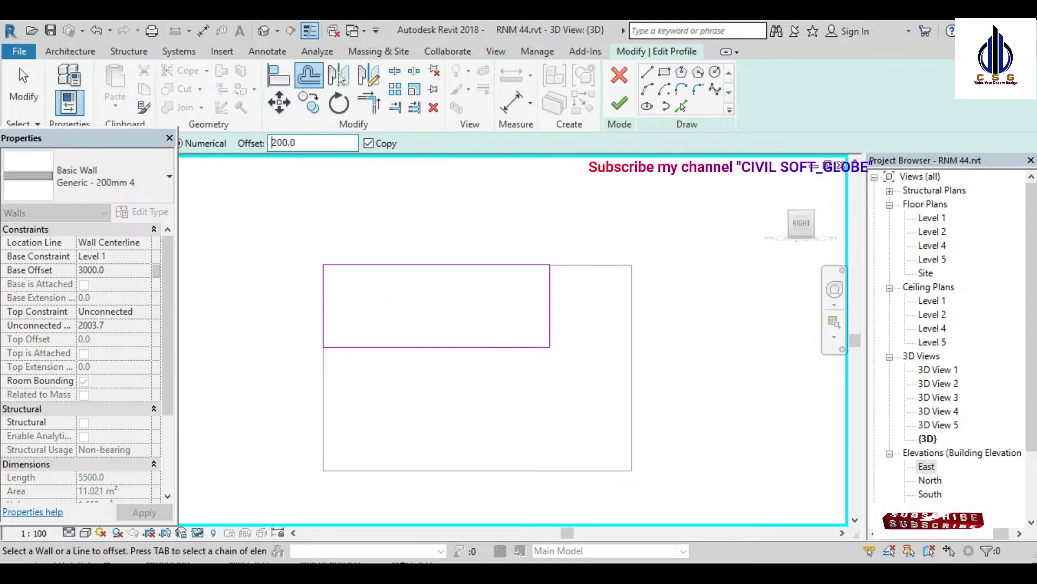
pyautogui.click(362, 265)
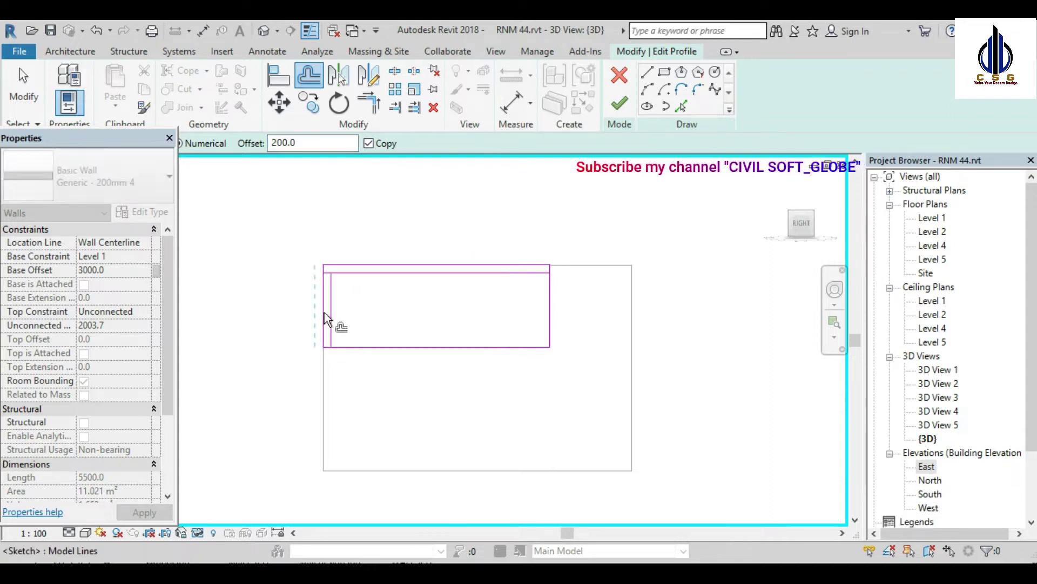
pyautogui.click(372, 347)
pyautogui.click(546, 312)
pyautogui.click(35, 96)
pyautogui.scroll(3, 335, 272)
# Step: Trim the inner vertical sketch lines' ends to the inner top and bottom lines
pyautogui.click(362, 273)
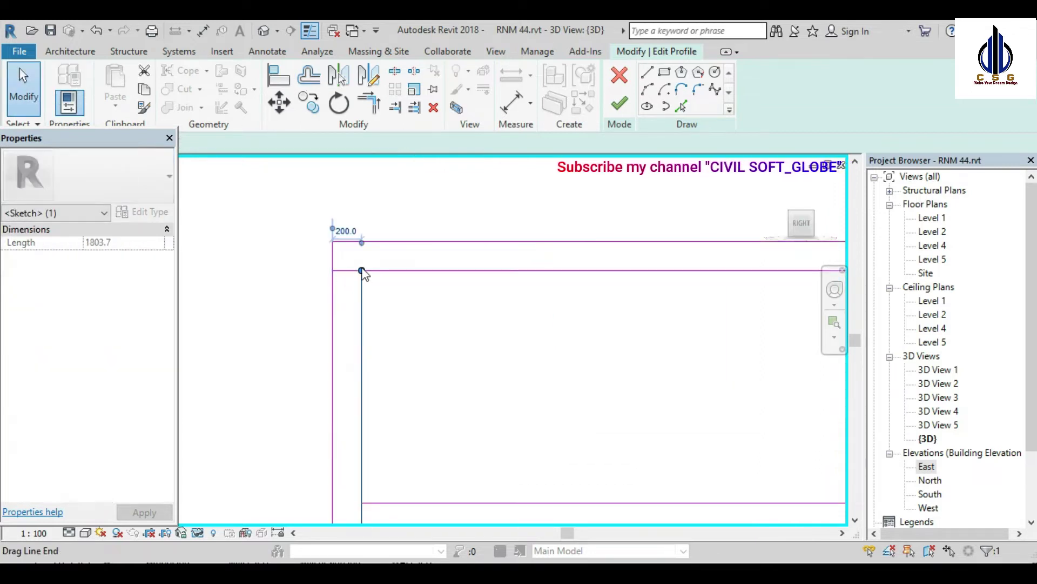
pyautogui.moveTo(362, 242); pyautogui.dragTo(362, 270)
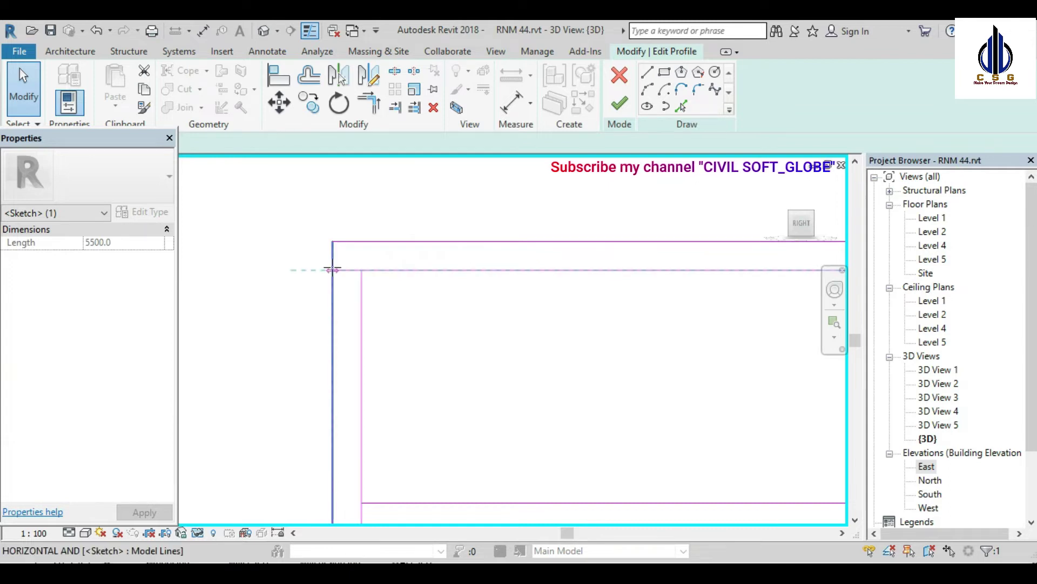
pyautogui.click(320, 207)
pyautogui.scroll(-2, 319, 207)
pyautogui.scroll(3, 338, 382)
pyautogui.click(338, 382)
pyautogui.moveTo(331, 389); pyautogui.dragTo(331, 365)
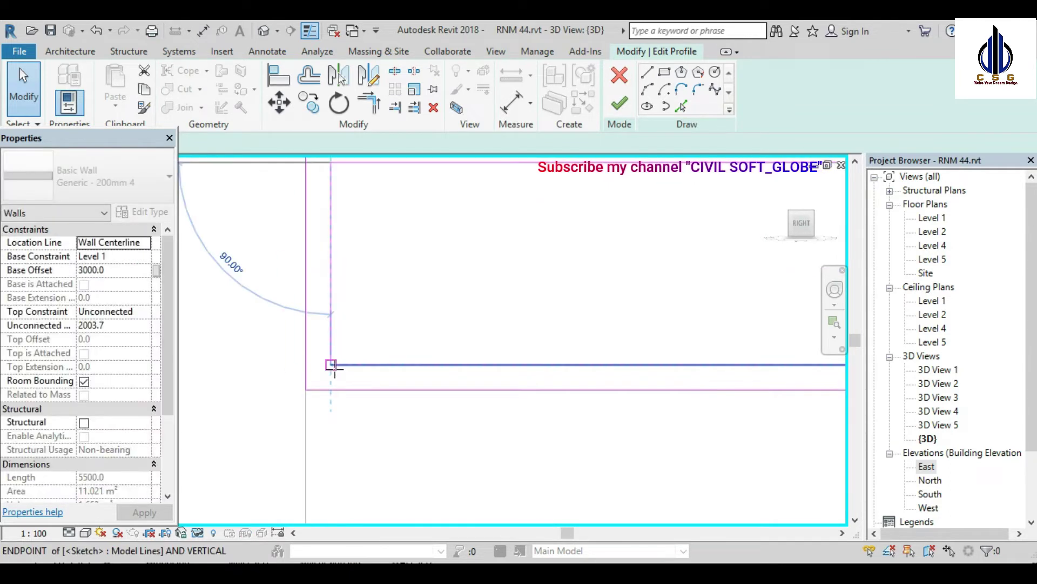
pyautogui.click(408, 331)
pyautogui.scroll(-2, 361, 325)
pyautogui.scroll(-1, 546, 285)
pyautogui.scroll(3, 546, 285)
# Step: Pull the top and bottom profile lines' ends to the corners and finish the profile edit
pyautogui.click(538, 285)
pyautogui.moveTo(564, 285); pyautogui.dragTo(546, 285)
pyautogui.click(514, 317)
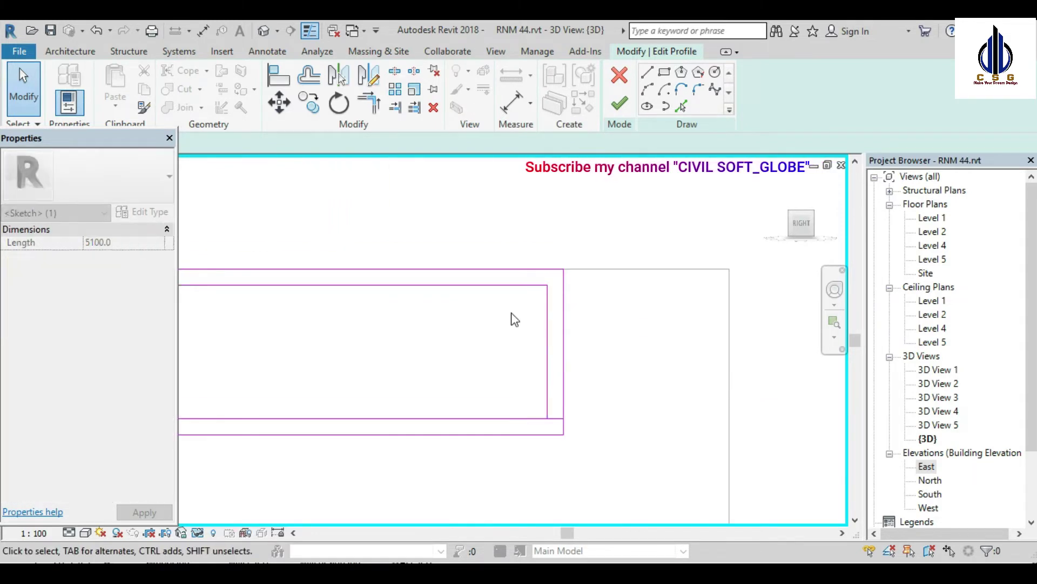
pyautogui.scroll(-1, 588, 326)
pyautogui.scroll(3, 557, 389)
pyautogui.click(567, 373)
pyautogui.moveTo(601, 373); pyautogui.dragTo(574, 372)
pyautogui.scroll(-2, 518, 336)
pyautogui.scroll(-2, 518, 336)
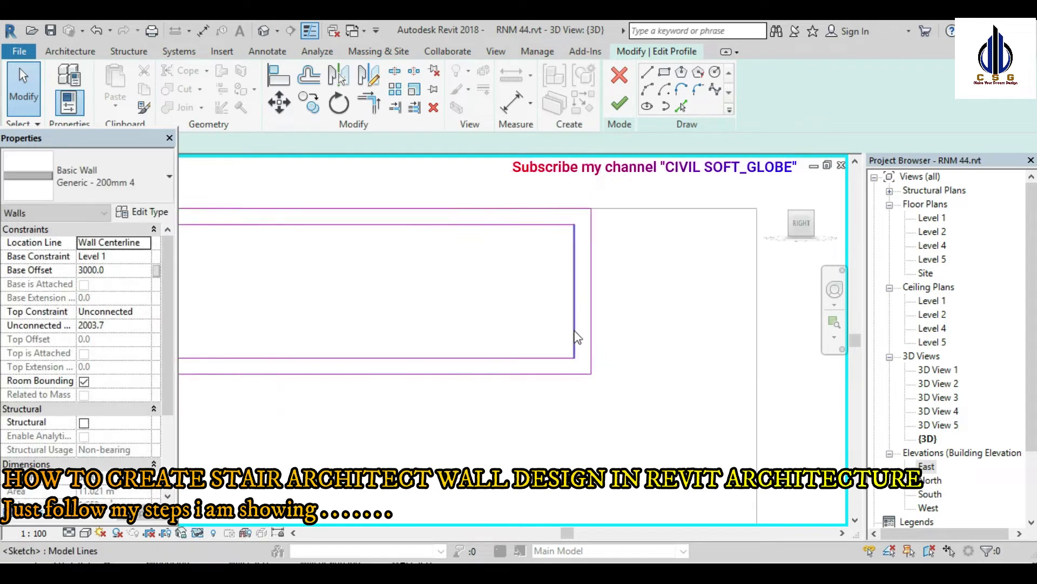
pyautogui.click(620, 103)
pyautogui.click(665, 197)
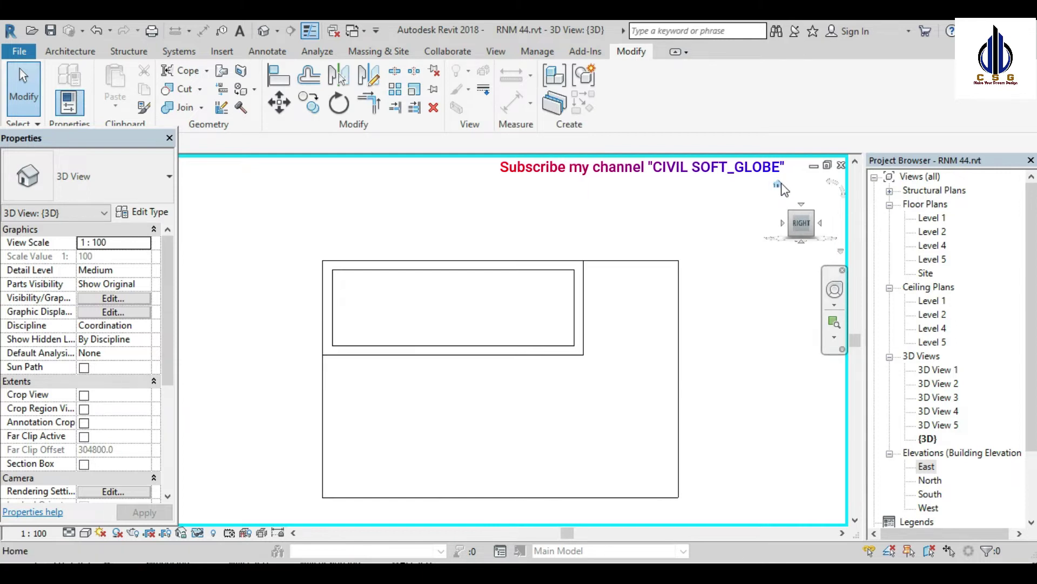
# Step: Look down on the wall from the top in Wireframe visual style
pyautogui.click(778, 186)
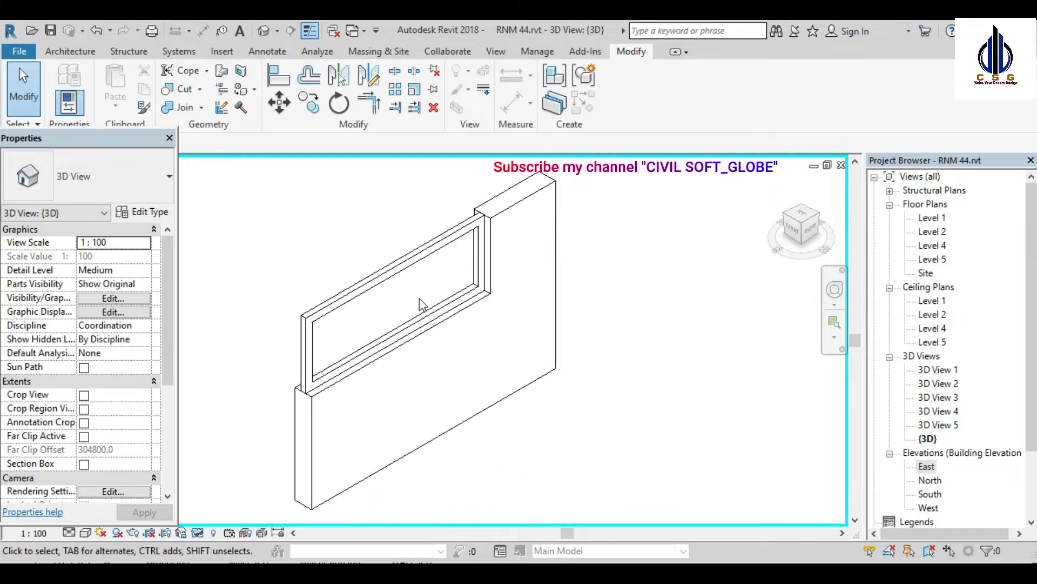
pyautogui.moveTo(426, 309); pyautogui.dragTo(449, 307, button='middle')
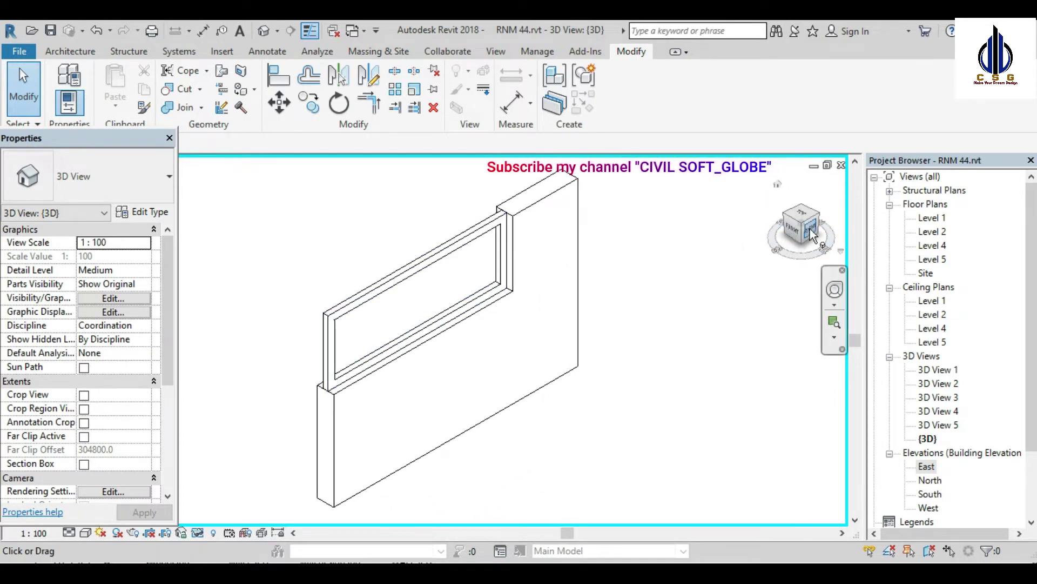
pyautogui.click(803, 211)
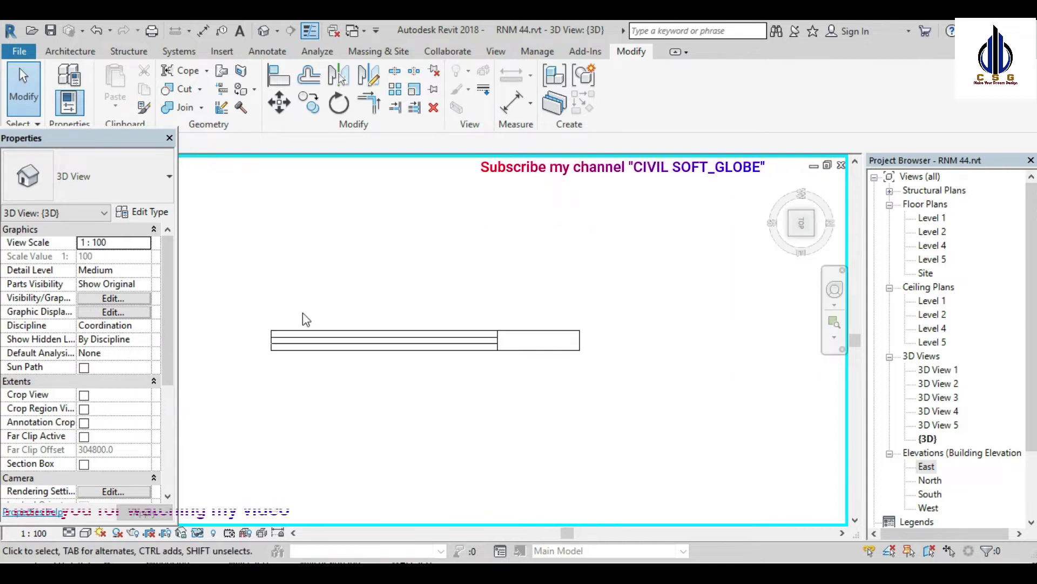
pyautogui.click(86, 533)
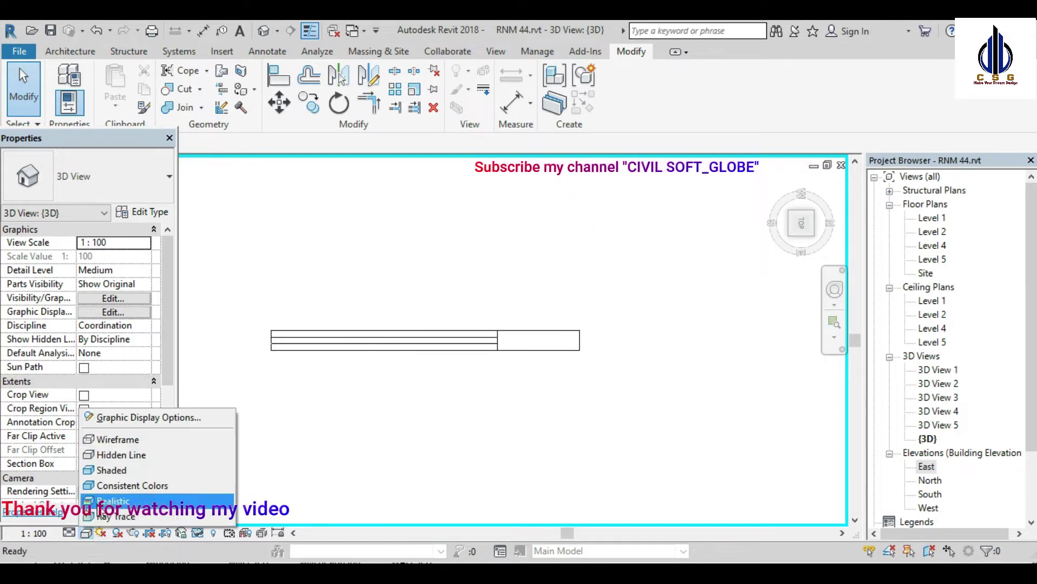
pyautogui.click(116, 438)
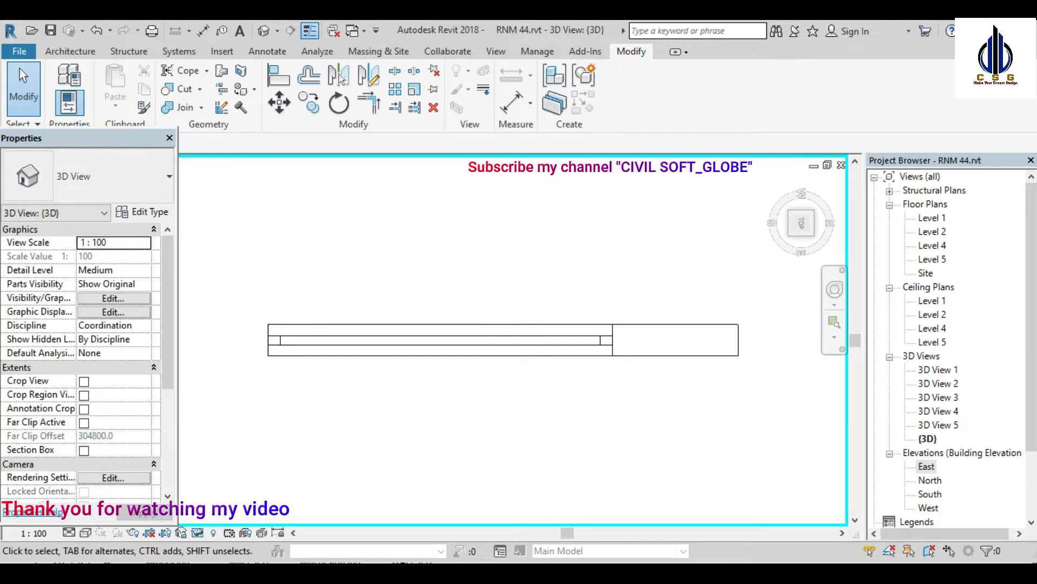
# Step: Draw a 5100-long Curtain Wall: Exterior Glazing along the existing wall
pyautogui.click(67, 51)
pyautogui.click(75, 111)
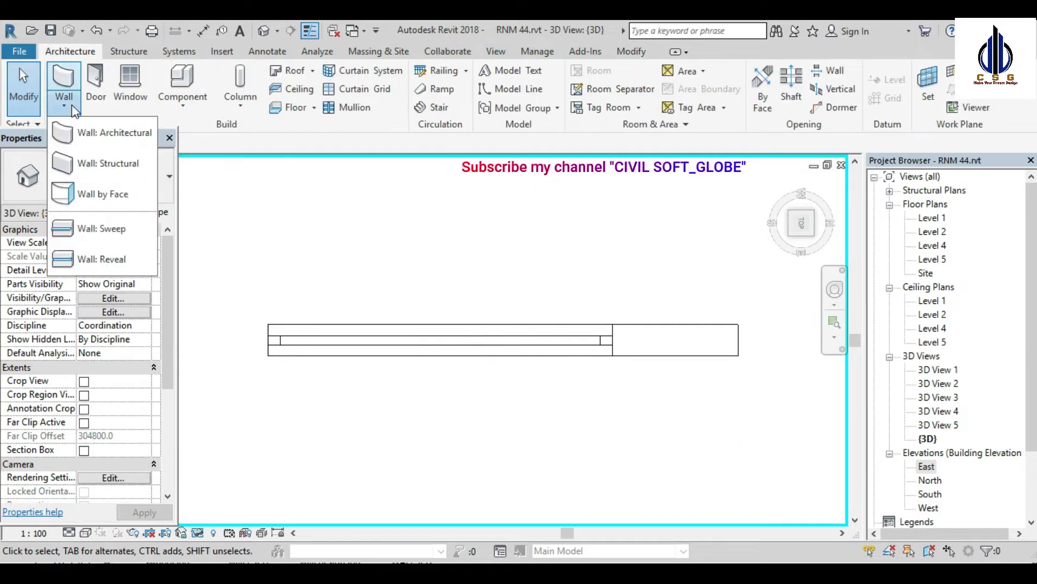
pyautogui.click(103, 135)
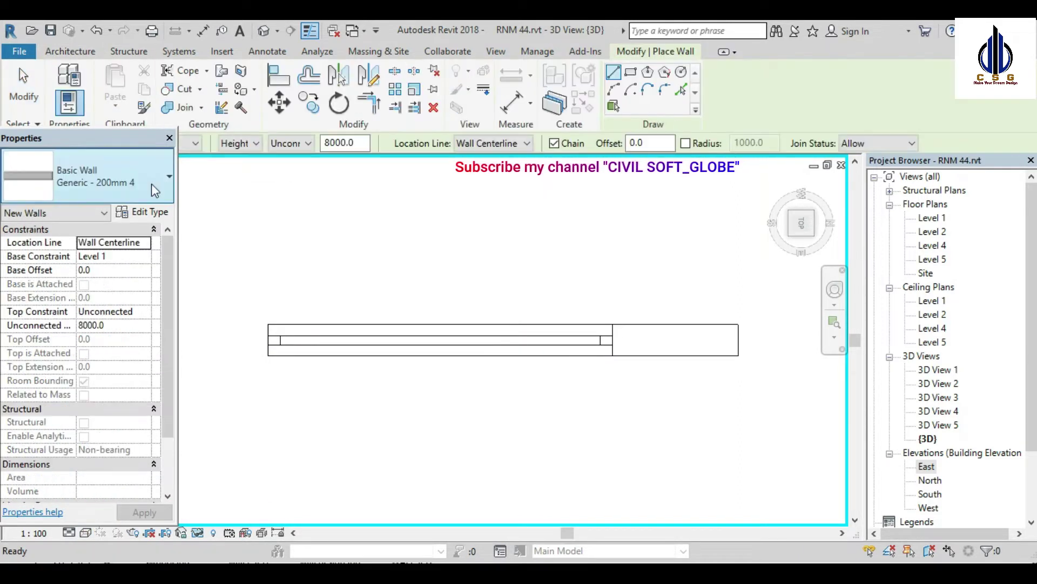
pyautogui.click(140, 189)
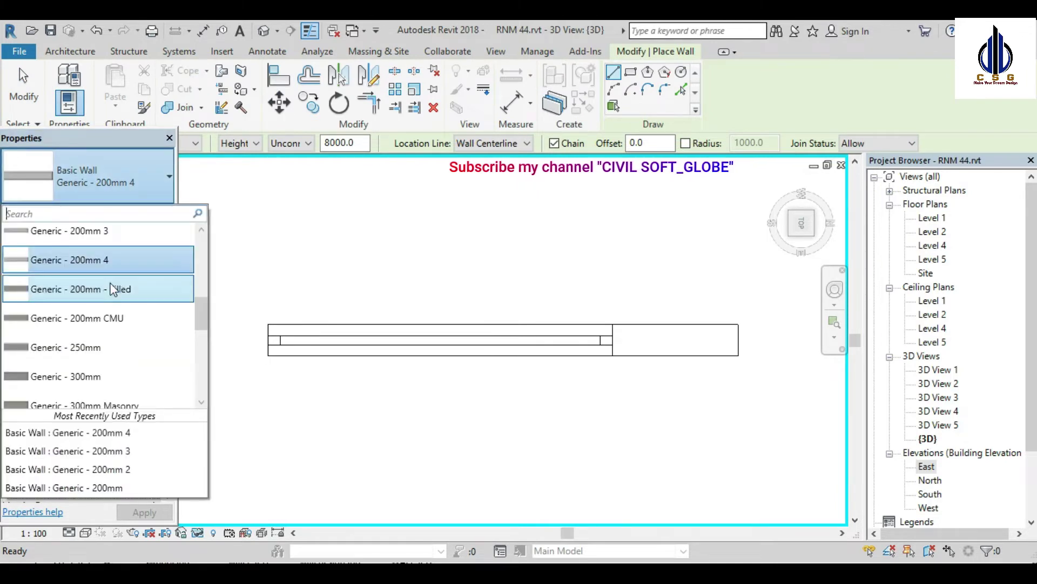
pyautogui.scroll(-3, 116, 292)
pyautogui.scroll(-4, 106, 319)
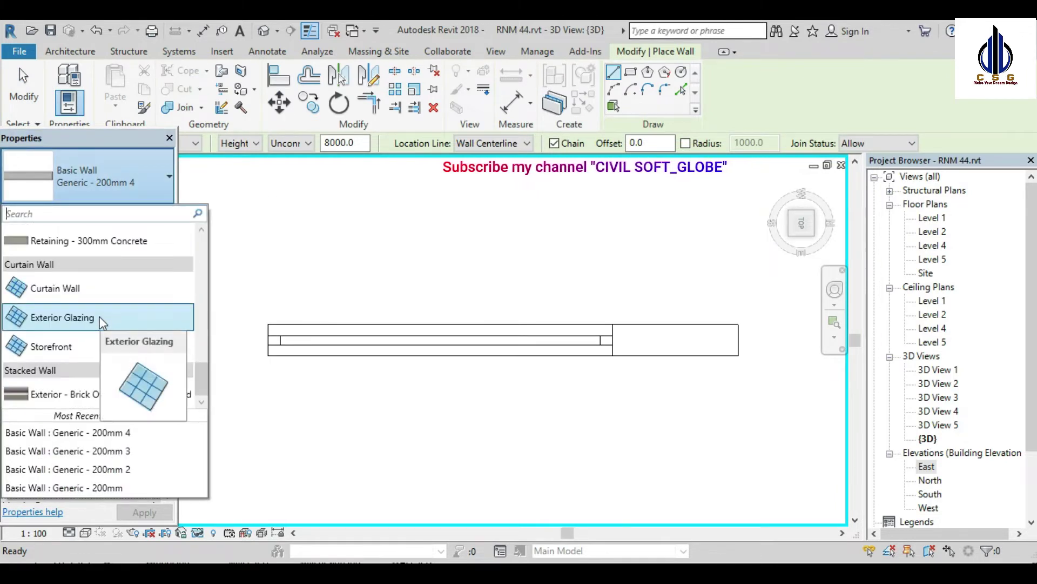
pyautogui.click(104, 321)
pyautogui.click(274, 324)
pyautogui.scroll(-1, 375, 324)
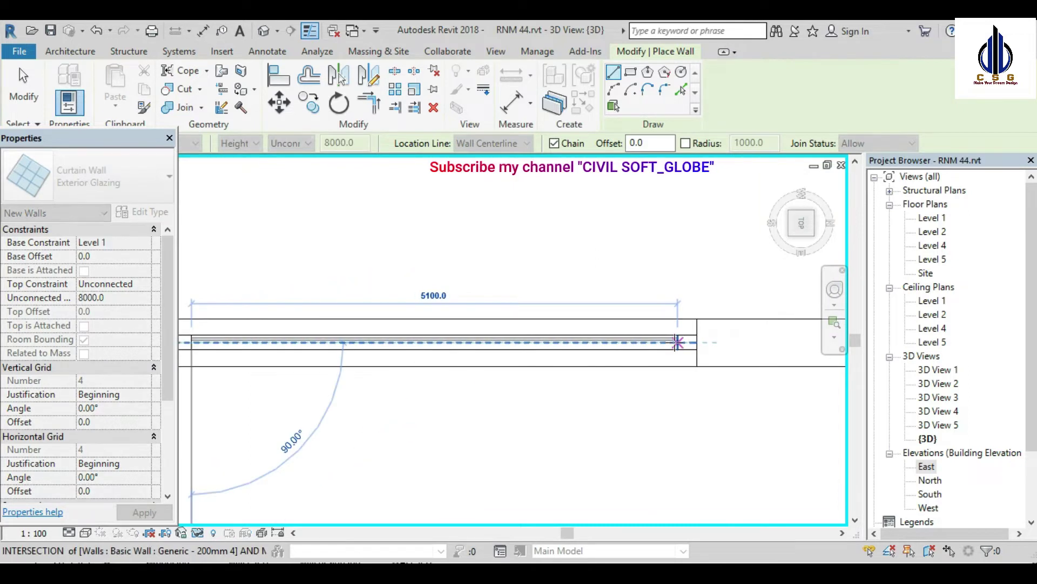
pyautogui.click(697, 342)
pyautogui.press('Escape')
pyautogui.click(1022, 481)
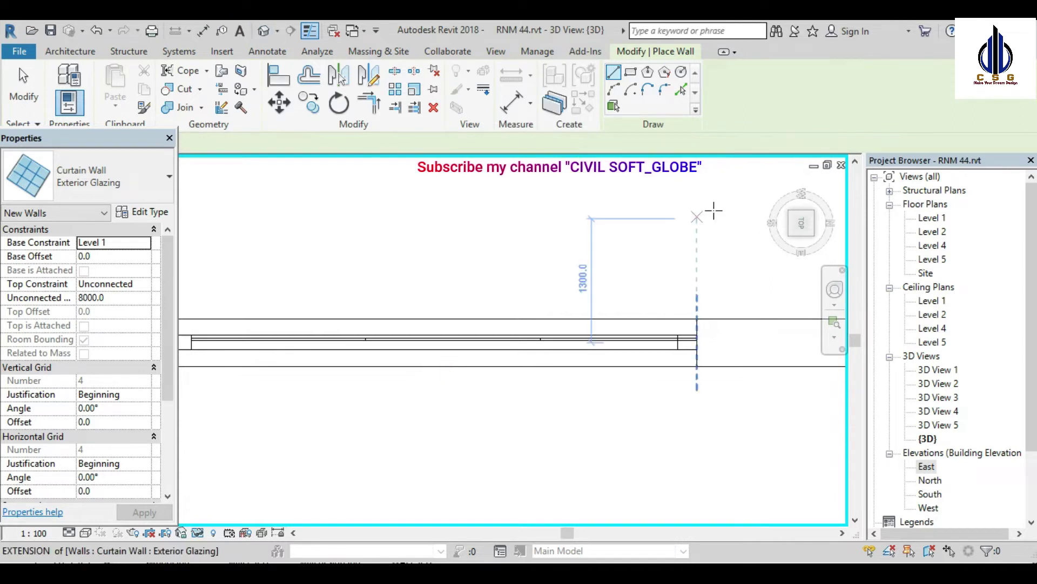
# Step: View the model from the right side and select the new curtain wall
pyautogui.click(778, 188)
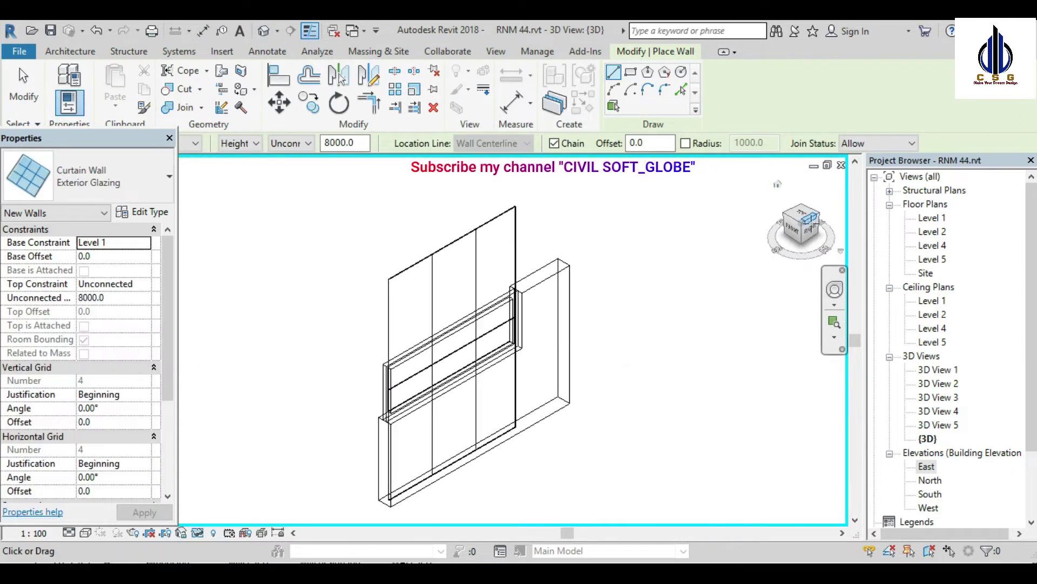
pyautogui.click(811, 229)
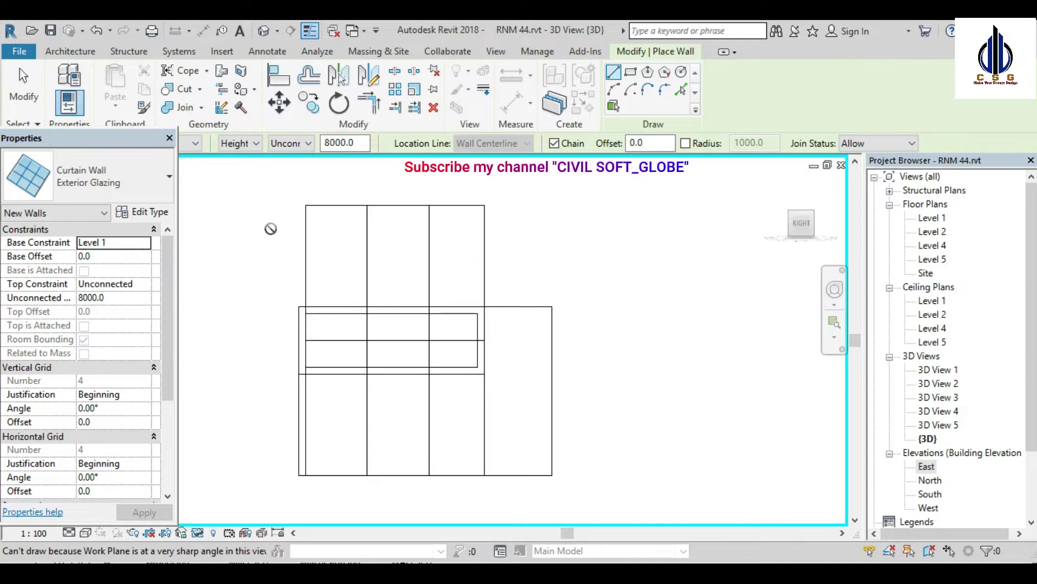
pyautogui.click(375, 201)
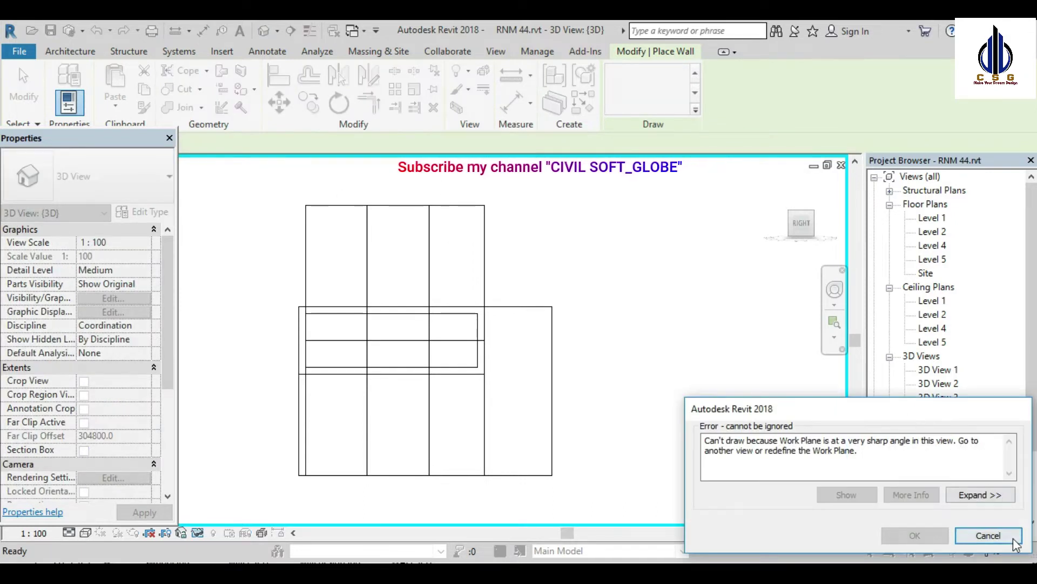
pyautogui.click(1014, 540)
pyautogui.click(430, 204)
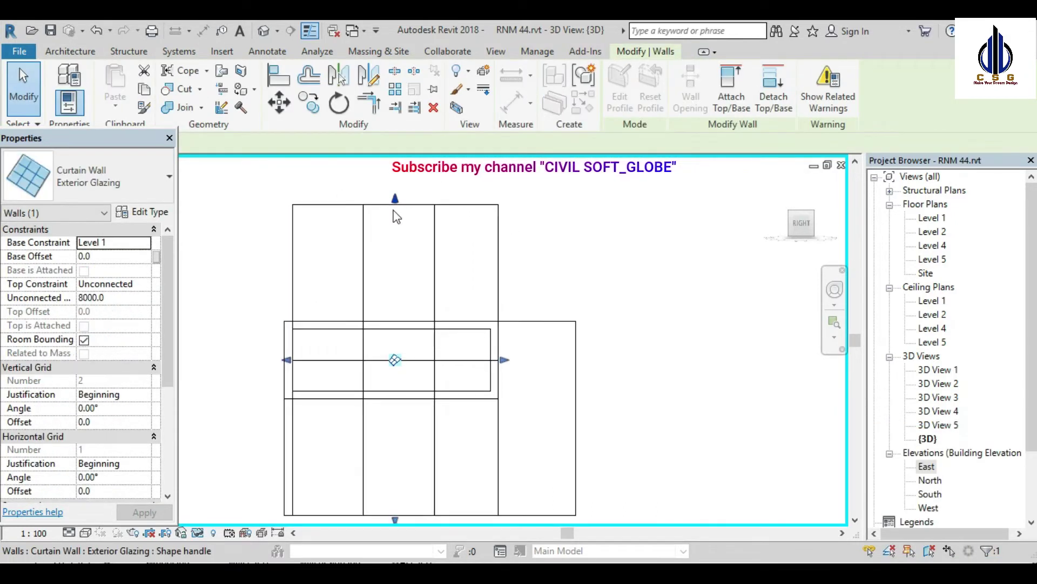
# Step: Drag the curtain wall's top to the wall's midpoint and its bottom to 3200 offset
pyautogui.moveTo(399, 203); pyautogui.dragTo(396, 328)
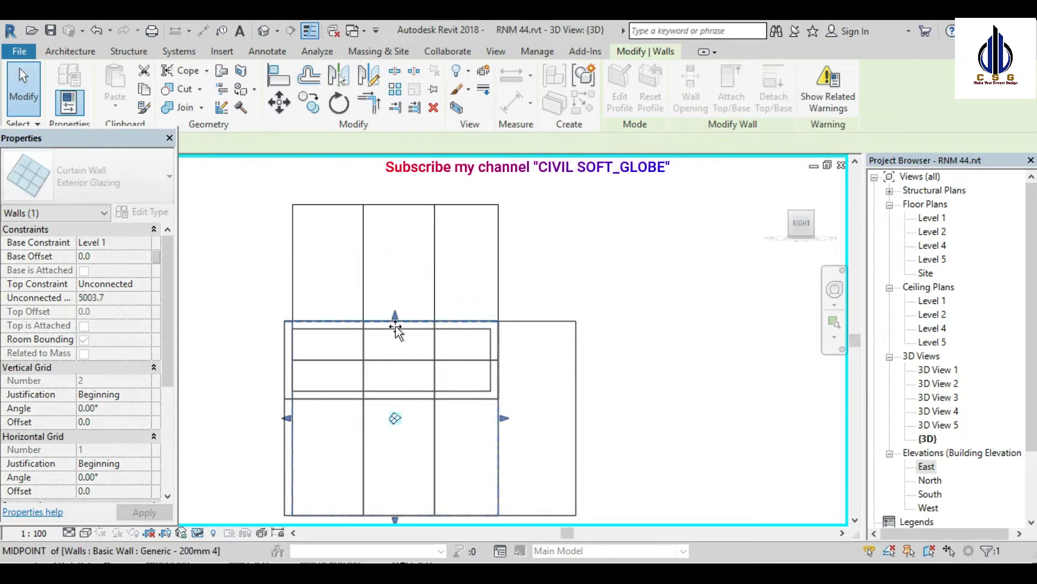
pyautogui.scroll(-2, 440, 319)
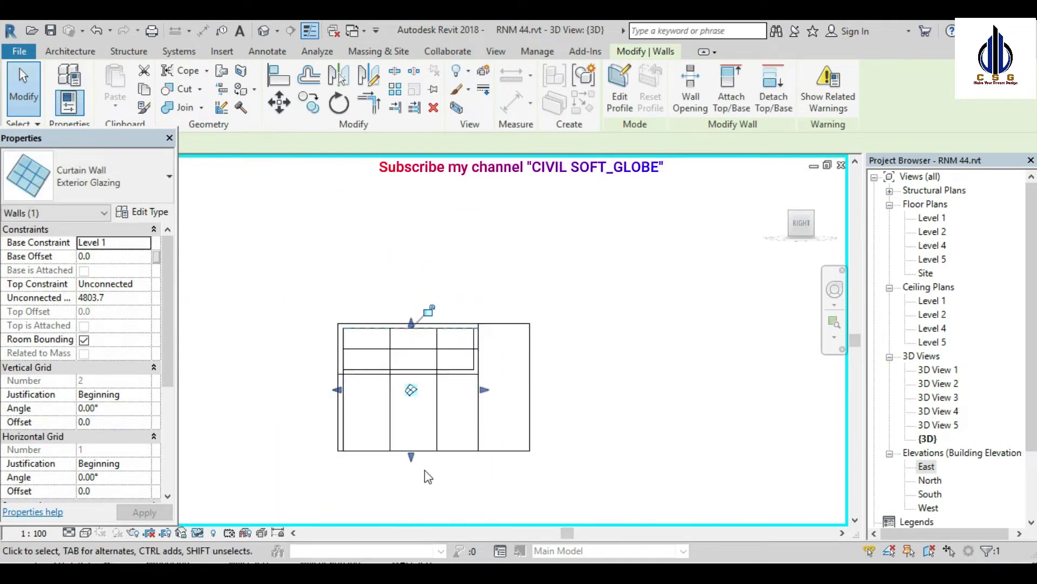
pyautogui.moveTo(410, 458); pyautogui.dragTo(423, 370)
pyautogui.scroll(2, 423, 378)
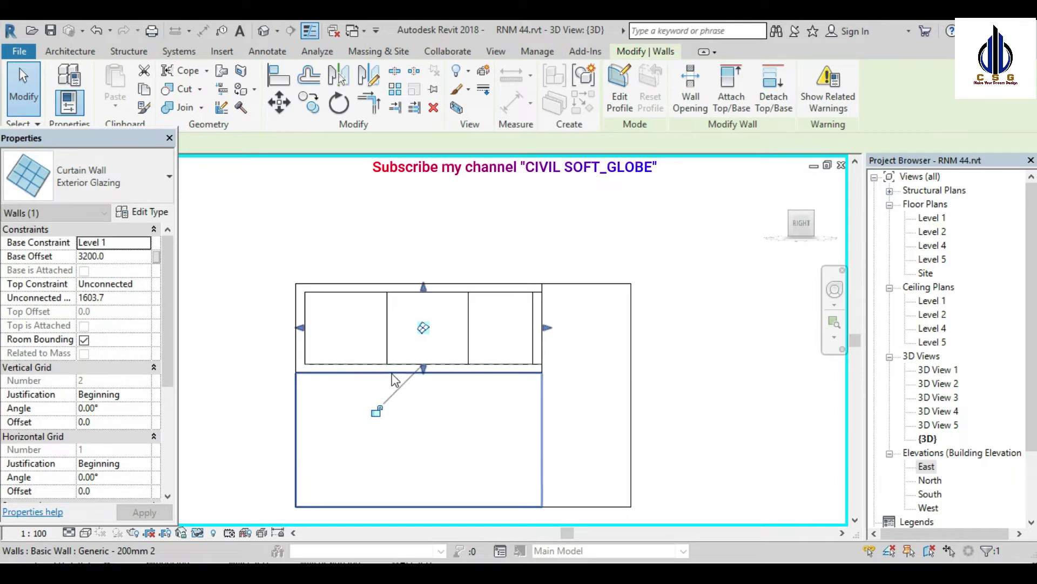
pyautogui.click(547, 172)
pyautogui.scroll(1, 557, 332)
pyautogui.scroll(1, 625, 326)
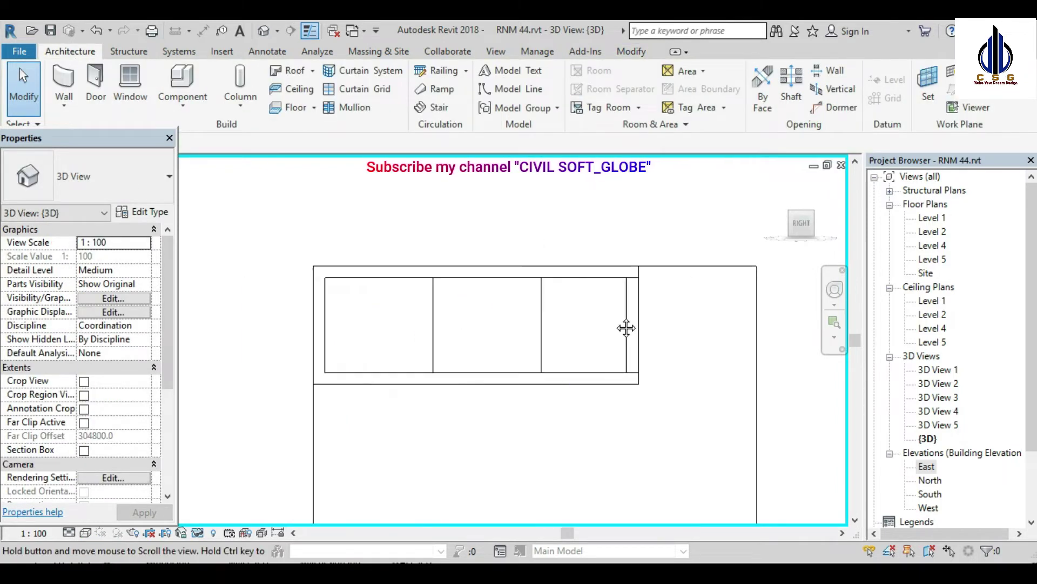
# Step: Give the Exterior Glazing type fixed-distance grids: 1780 vertical spacing, 4000 horizontal
pyautogui.click(557, 278)
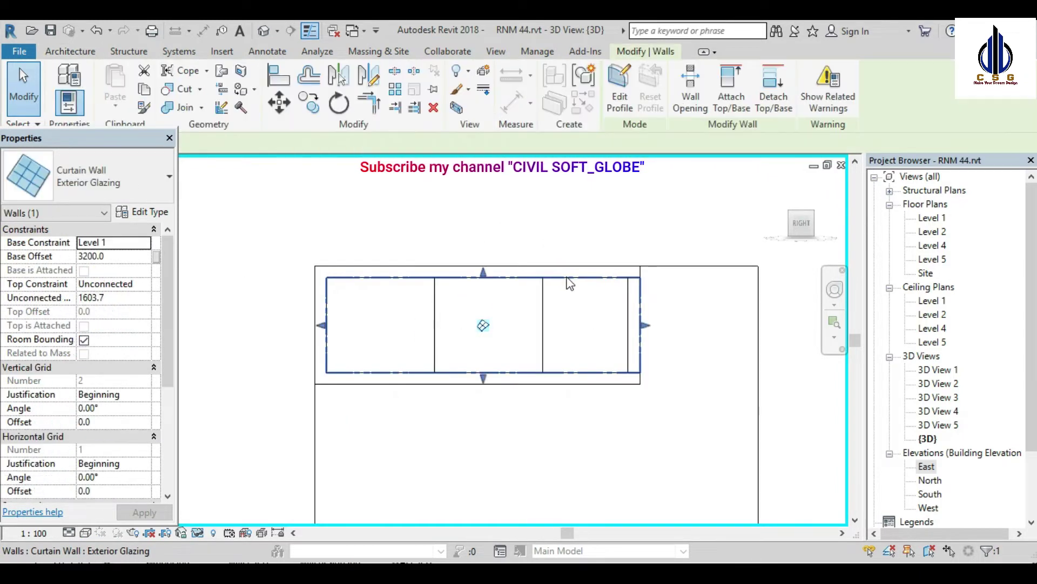
pyautogui.click(142, 212)
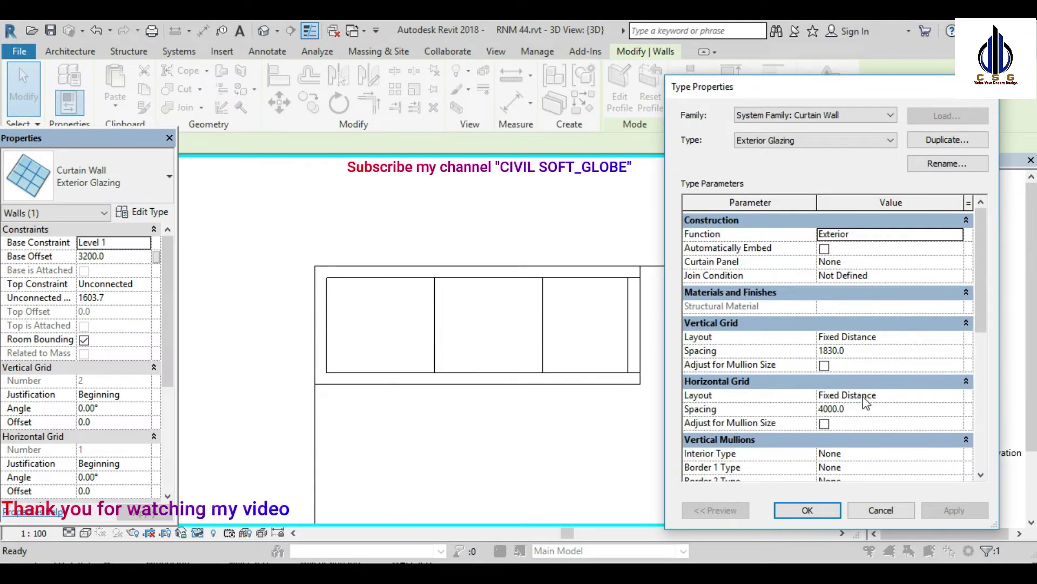
pyautogui.scroll(-1, 866, 403)
pyautogui.scroll(-1, 863, 398)
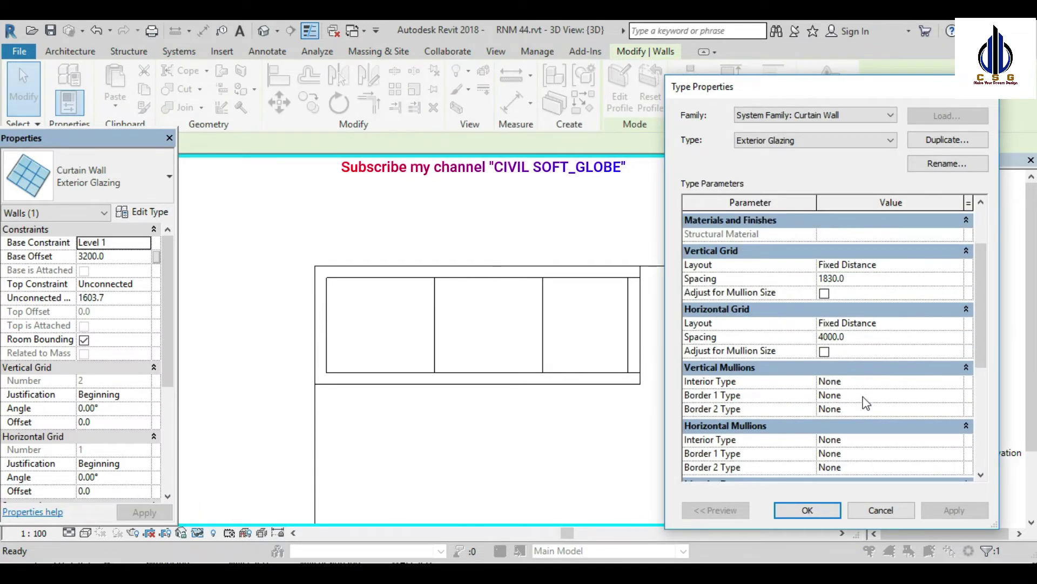
pyautogui.scroll(-1, 858, 399)
pyautogui.scroll(1, 855, 396)
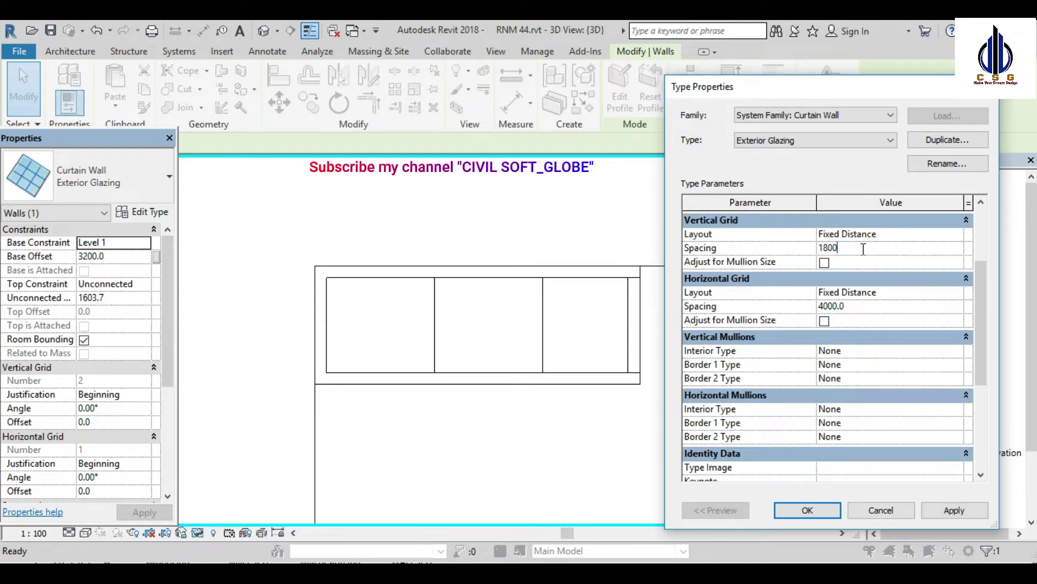
pyautogui.click(975, 510)
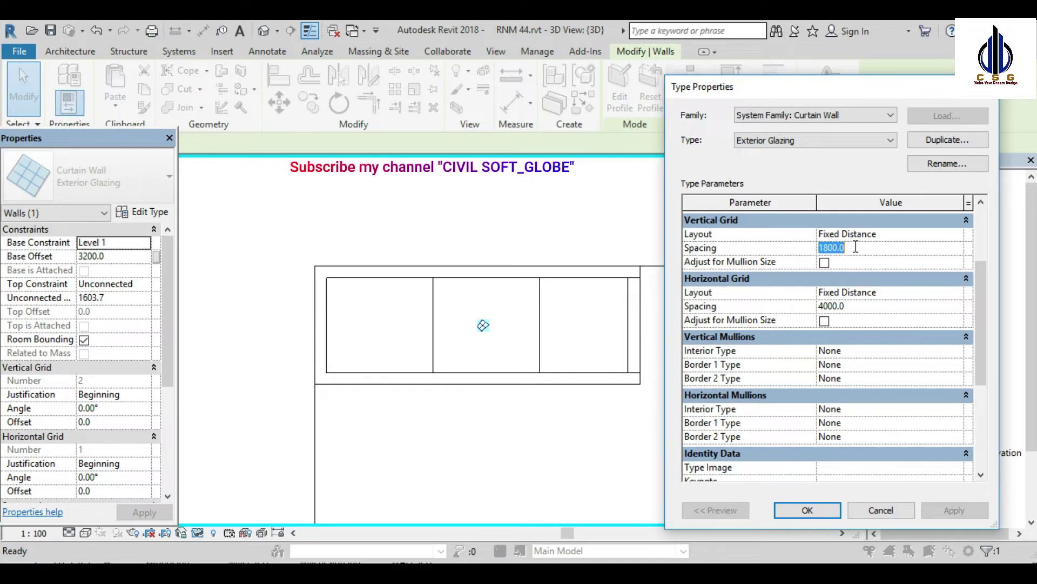
pyautogui.write('1750')
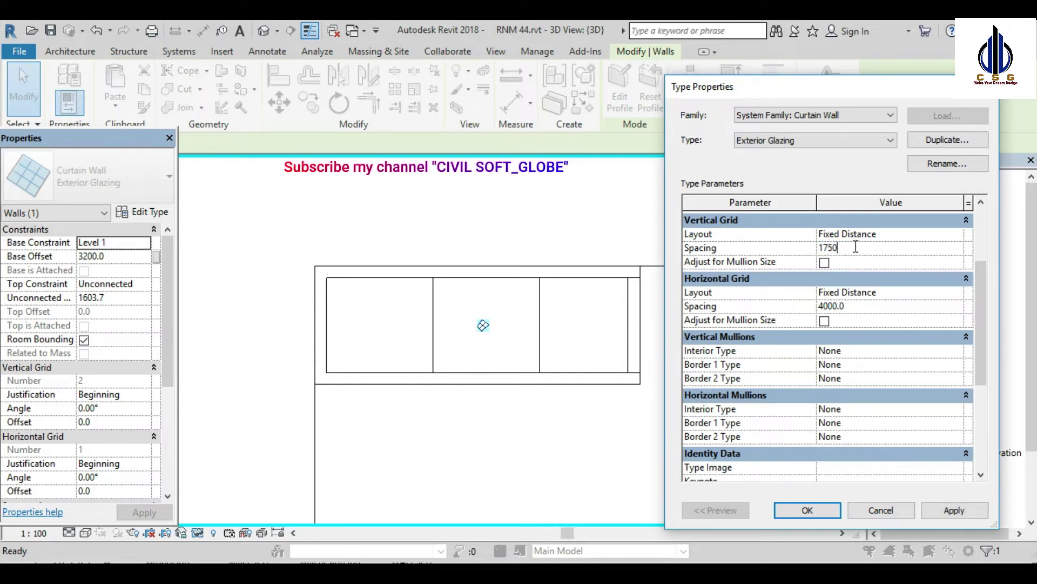
pyautogui.click(958, 509)
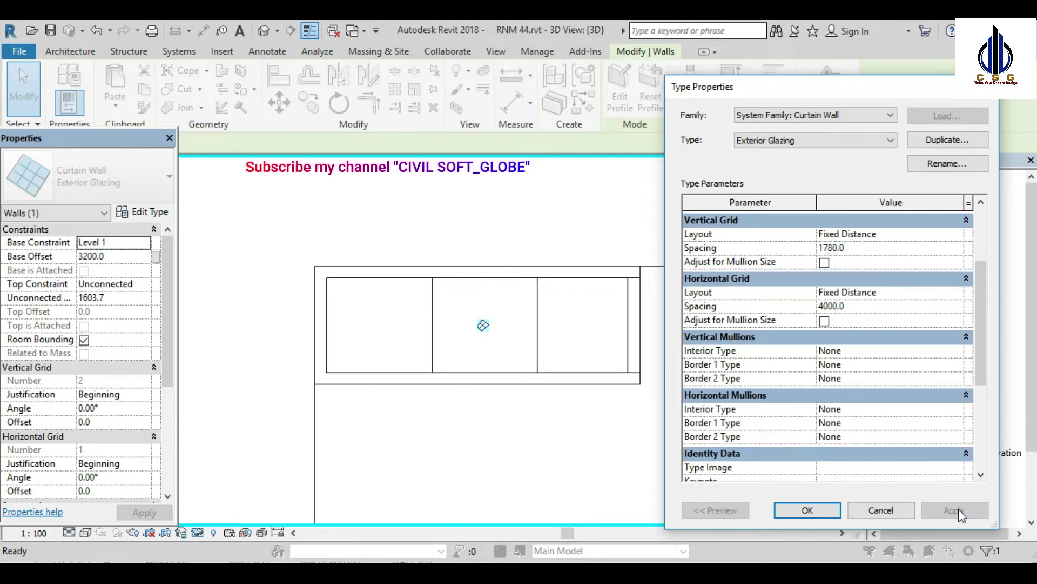
pyautogui.click(828, 510)
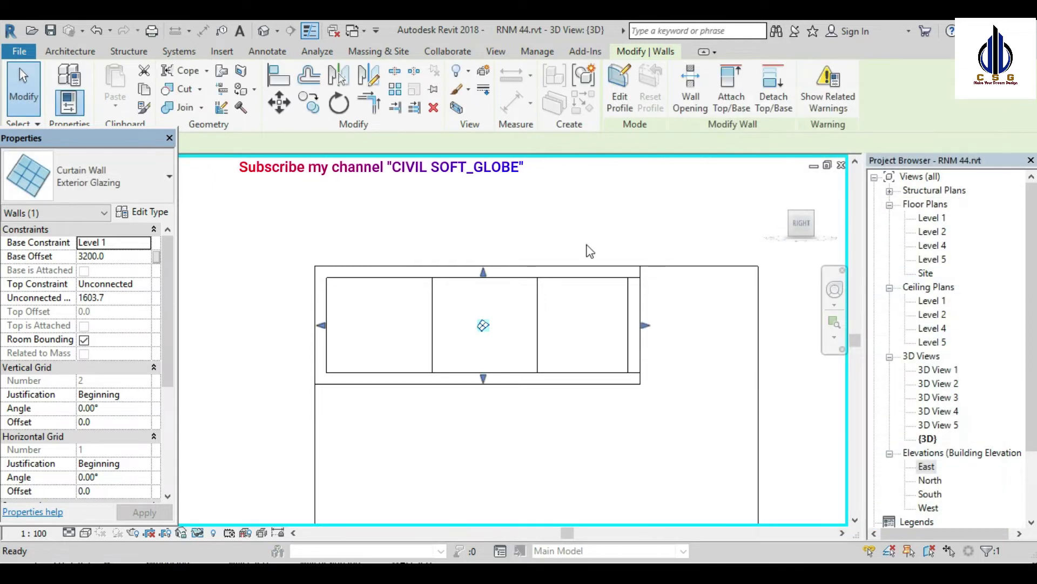
# Step: Try the default mullion type on all grid lines of the glass strip, then undo it
pyautogui.click(767, 199)
pyautogui.click(778, 188)
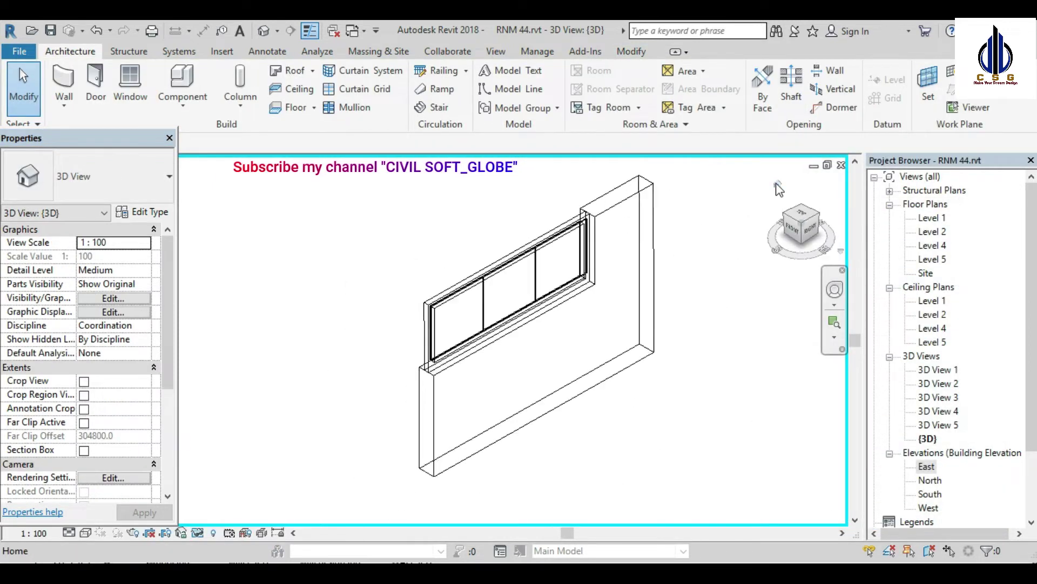
pyautogui.click(349, 107)
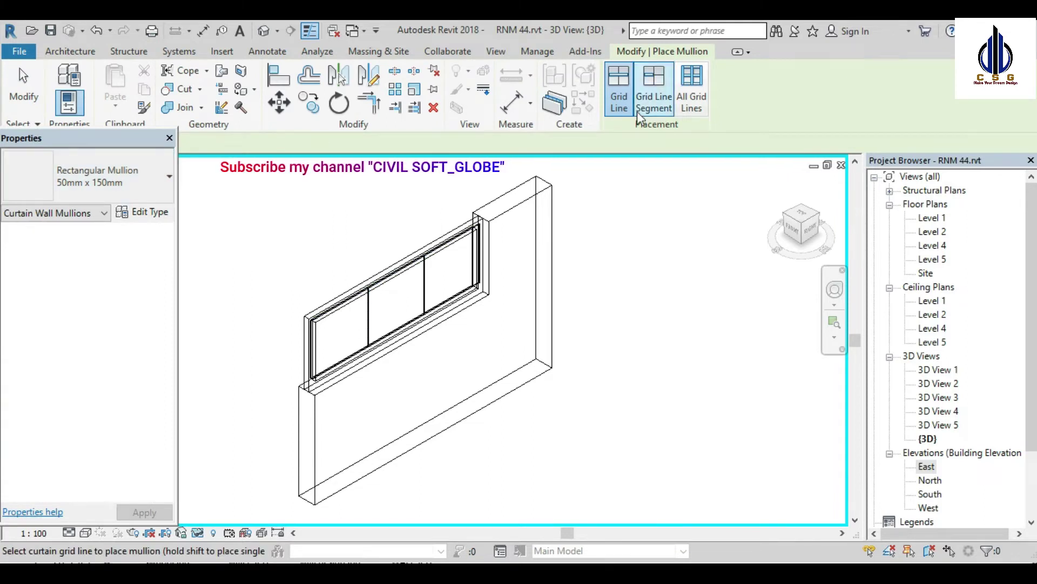
pyautogui.click(693, 95)
pyautogui.click(424, 292)
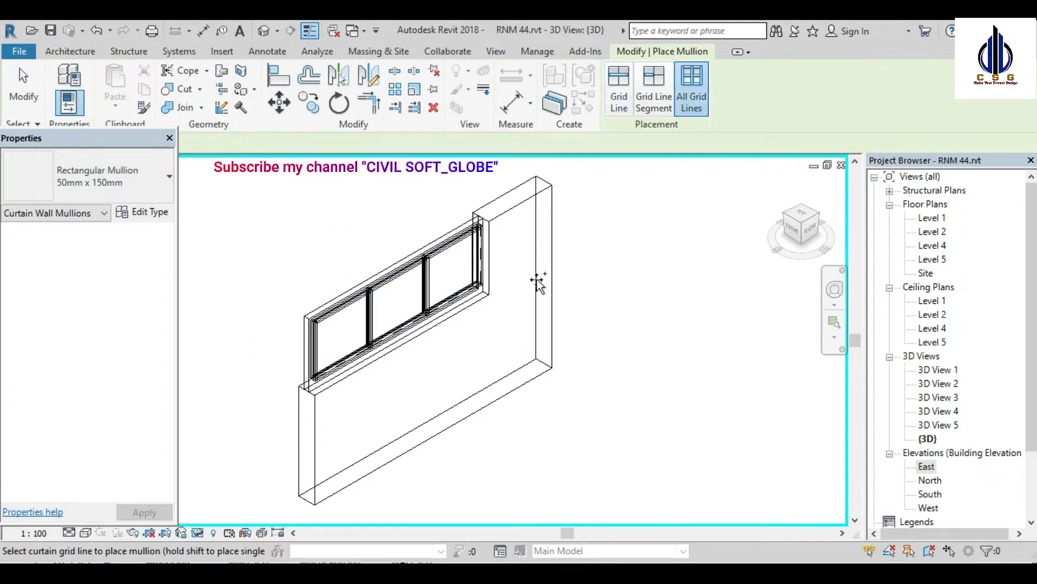
pyautogui.scroll(3, 459, 319)
pyautogui.scroll(-2, 497, 343)
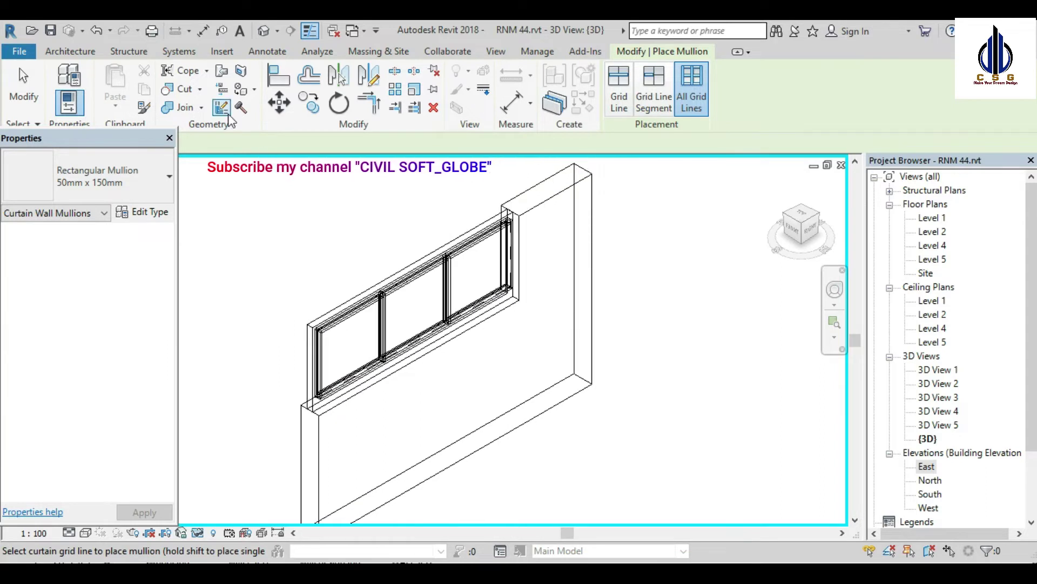
pyautogui.click(97, 31)
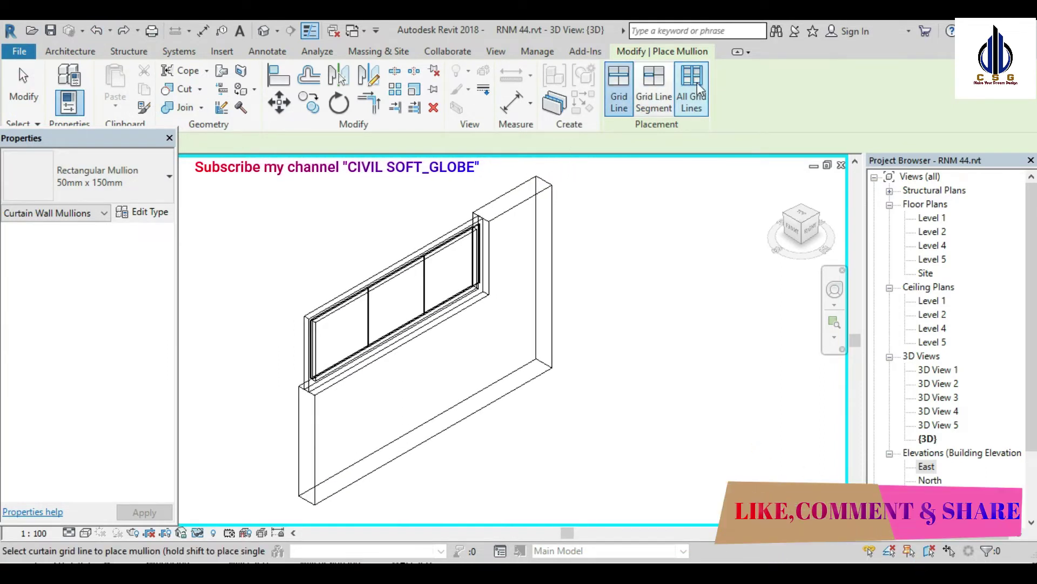
# Step: Place Rectangular Mullion 50mm x 65mm on all grid lines of the glass strip
pyautogui.click(154, 180)
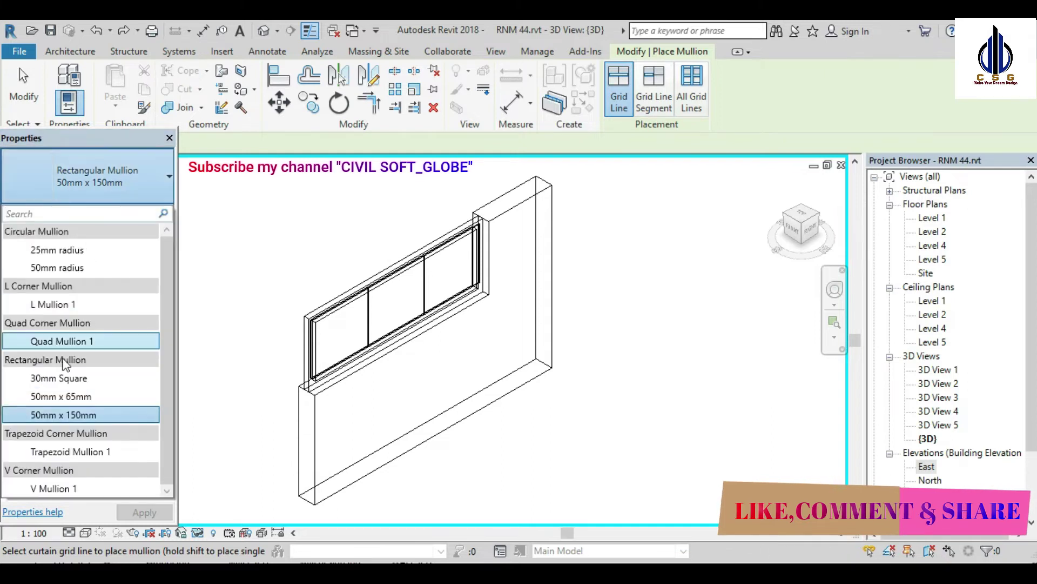
pyautogui.click(74, 397)
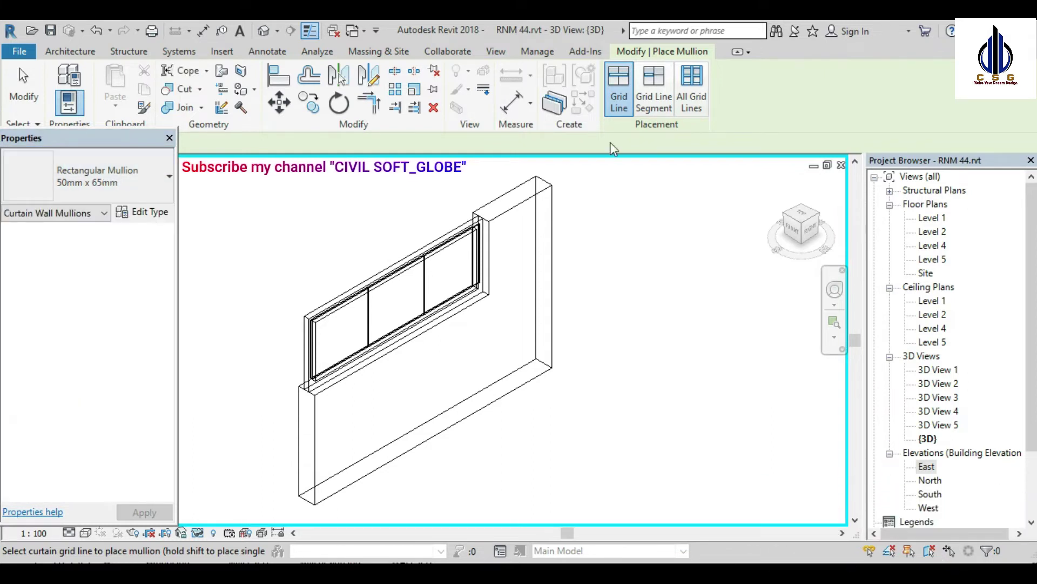
pyautogui.click(683, 93)
pyautogui.click(427, 301)
pyautogui.scroll(1, 427, 301)
pyautogui.click(24, 86)
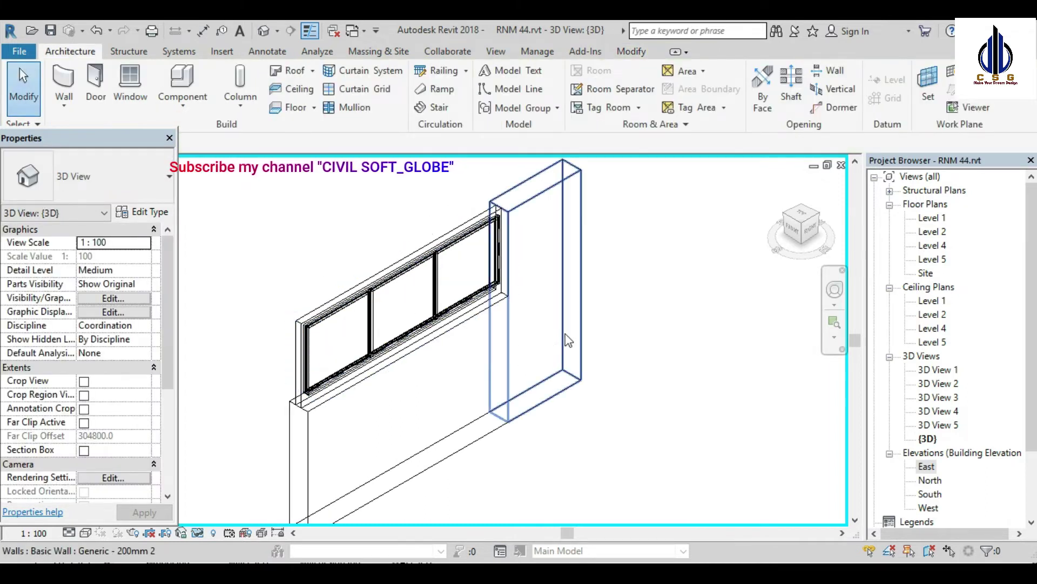
# Step: Use Shaded style, reset Temporary Hide/Isolate to reveal the stair, then switch to Hidden Line
pyautogui.scroll(-2, 567, 340)
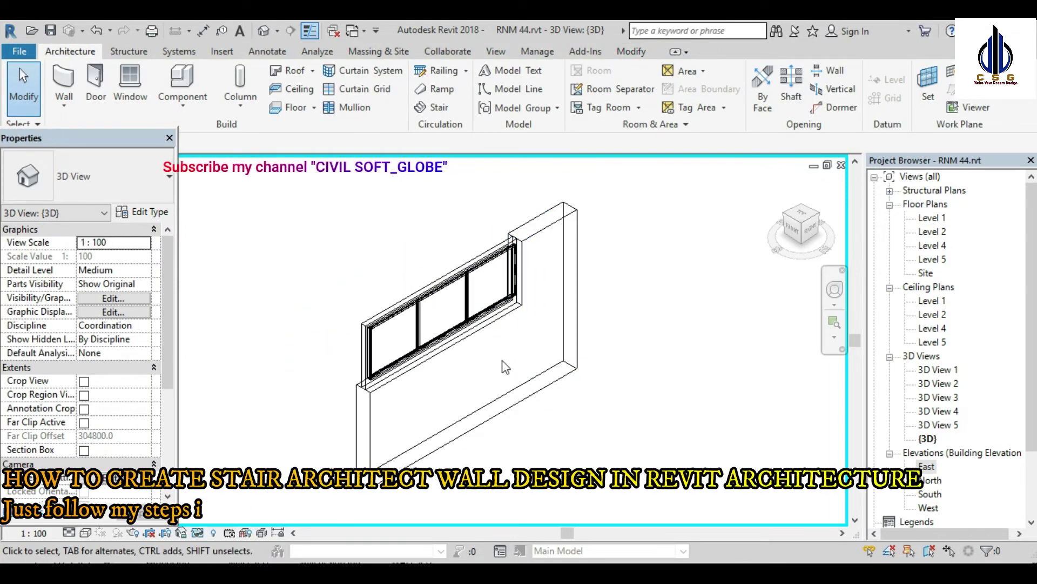
pyautogui.click(85, 532)
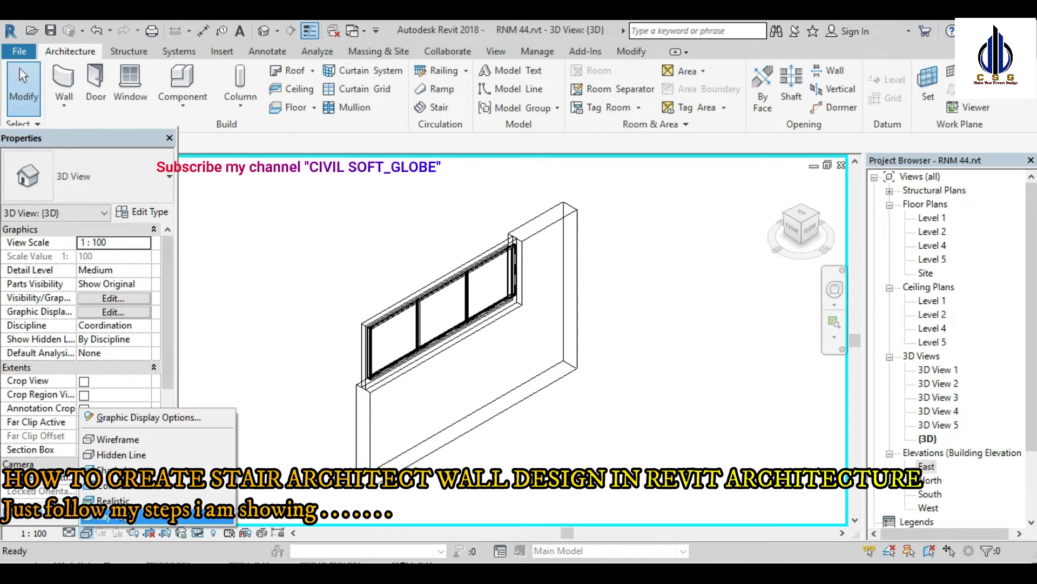
pyautogui.click(162, 472)
pyautogui.scroll(3, 486, 346)
pyautogui.scroll(-3, 519, 349)
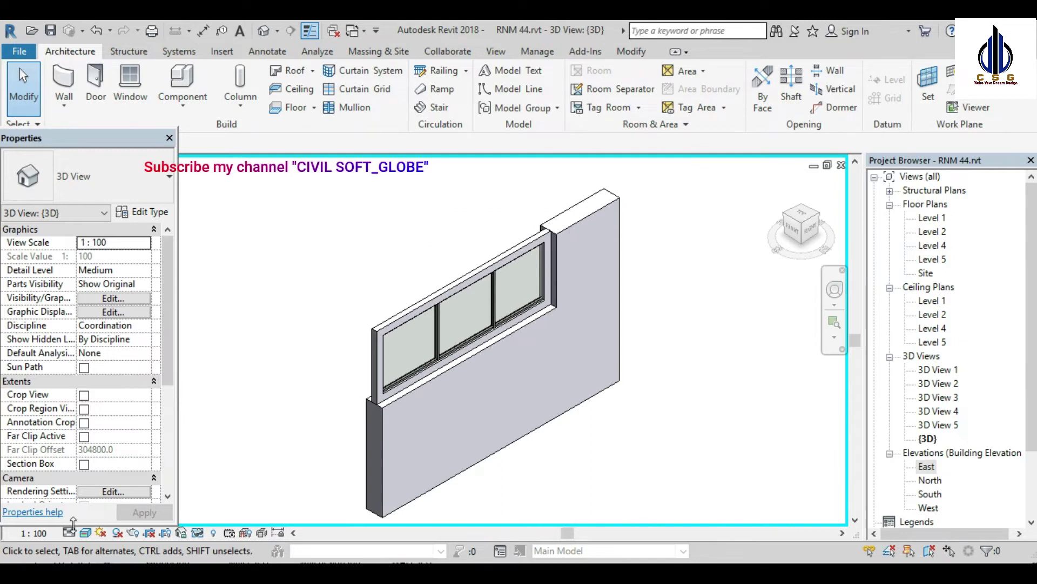
pyautogui.click(198, 533)
pyautogui.click(226, 516)
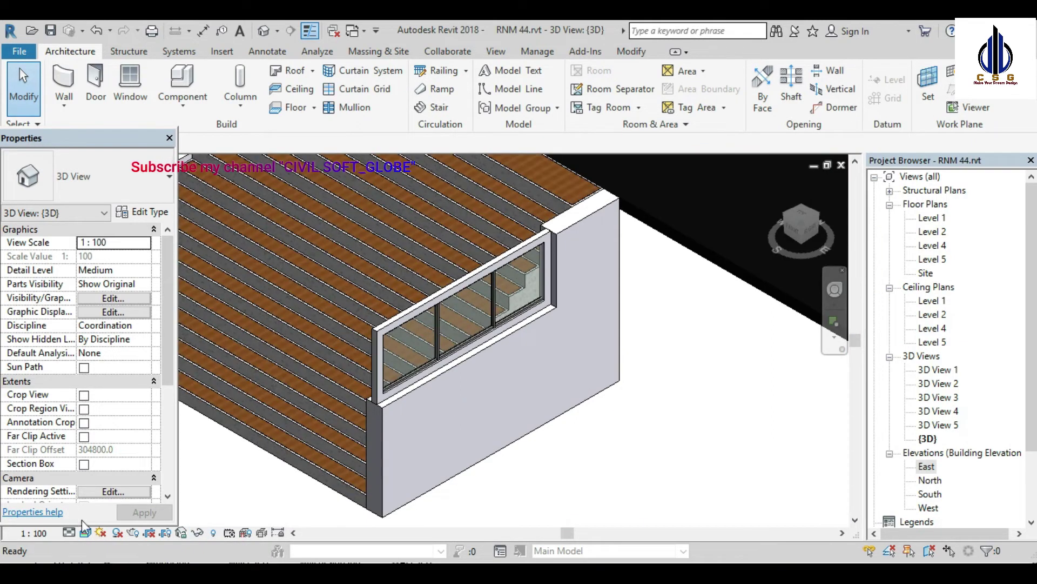
pyautogui.click(86, 533)
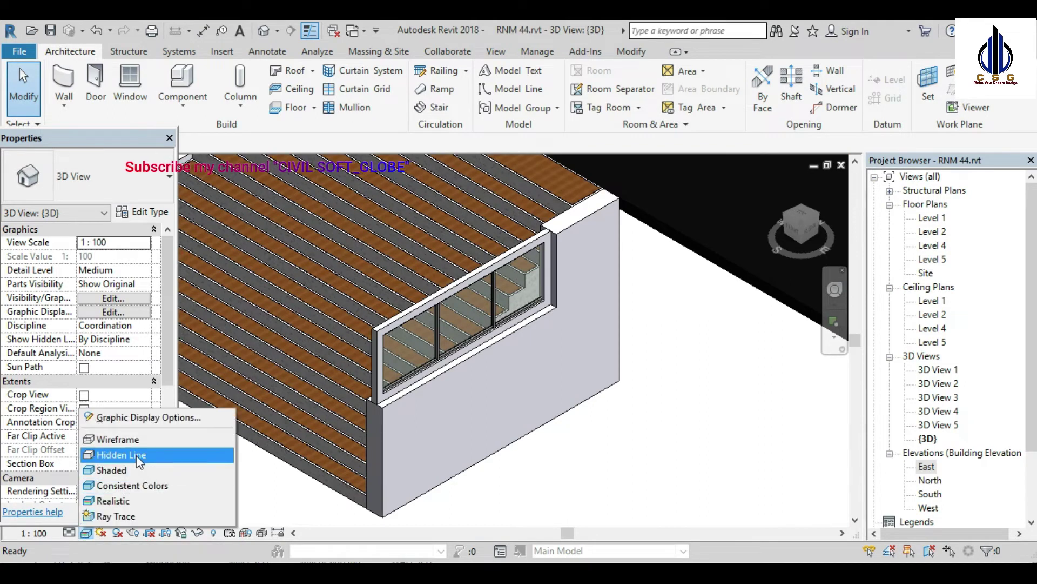
pyautogui.click(138, 456)
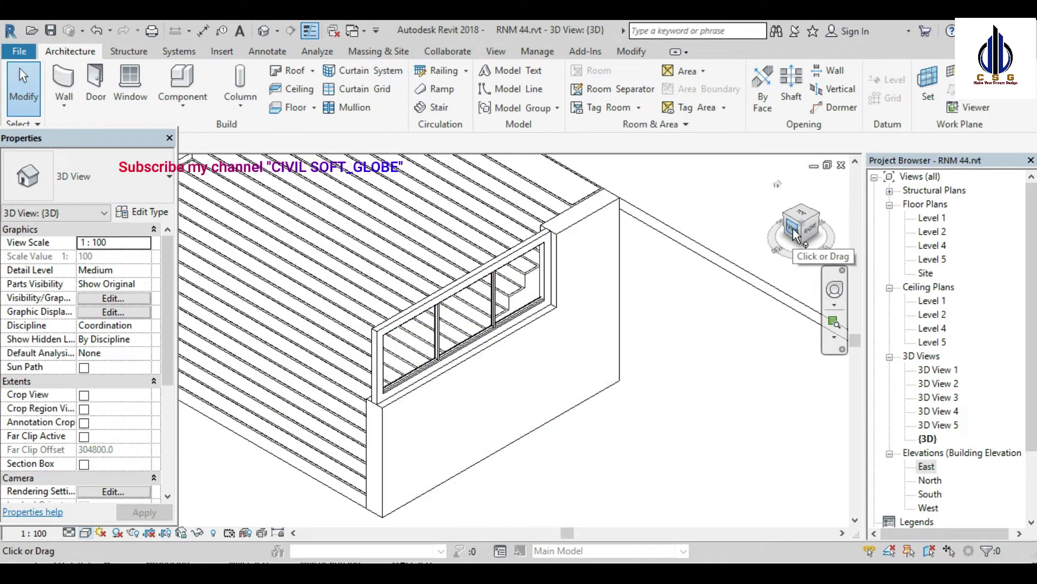
# Step: View the model from the front and zoom and pan to the stair's right-hand wall
pyautogui.click(793, 231)
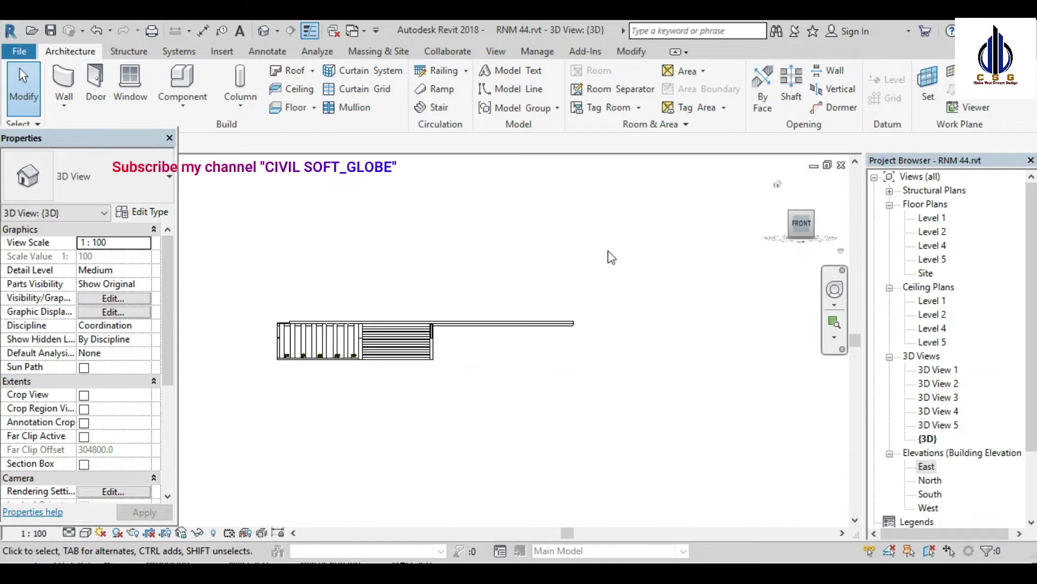
pyautogui.scroll(3, 430, 448)
pyautogui.scroll(3, 435, 392)
pyautogui.moveTo(435, 387)
pyautogui.mouseDown(button='middle')
pyautogui.moveTo(491, 366)
pyautogui.moveTo(565, 234)
pyautogui.mouseUp(button='middle')
pyautogui.scroll(-2, 540, 270)
pyautogui.scroll(-3, 542, 270)
pyautogui.scroll(4, 540, 262)
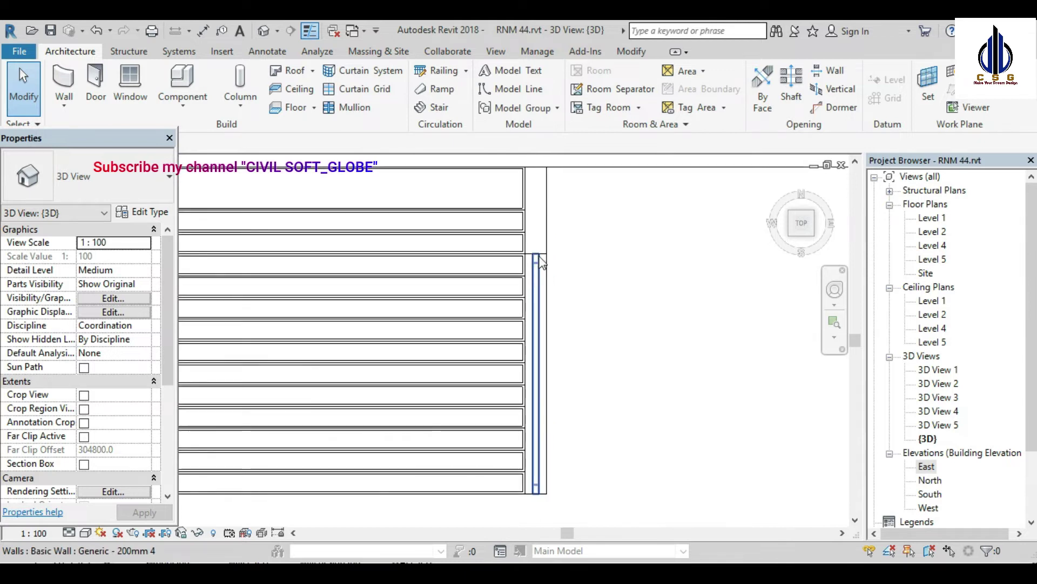
pyautogui.scroll(-2, 542, 236)
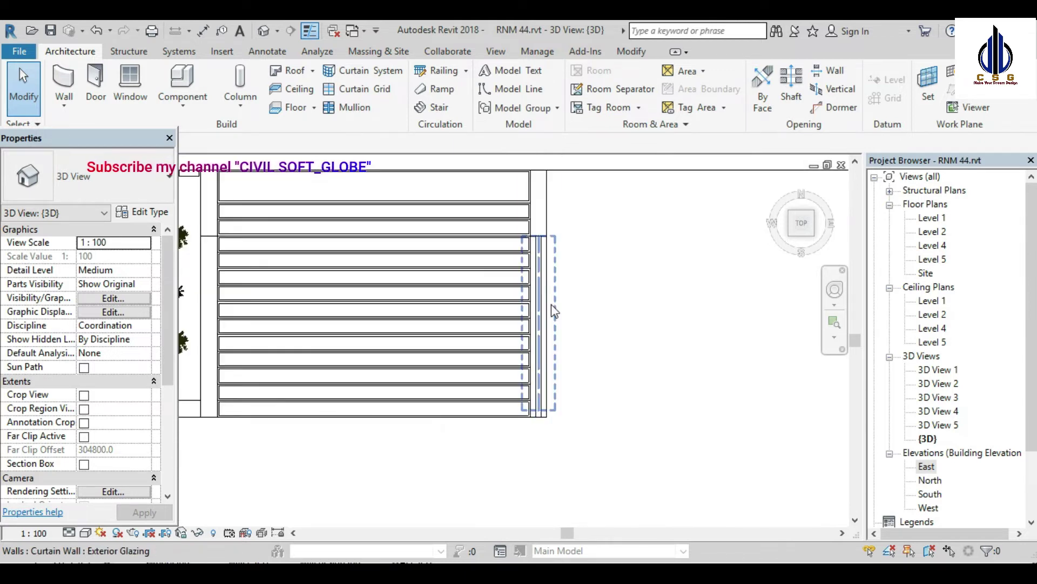
pyautogui.moveTo(644, 354); pyautogui.dragTo(770, 341, button='middle')
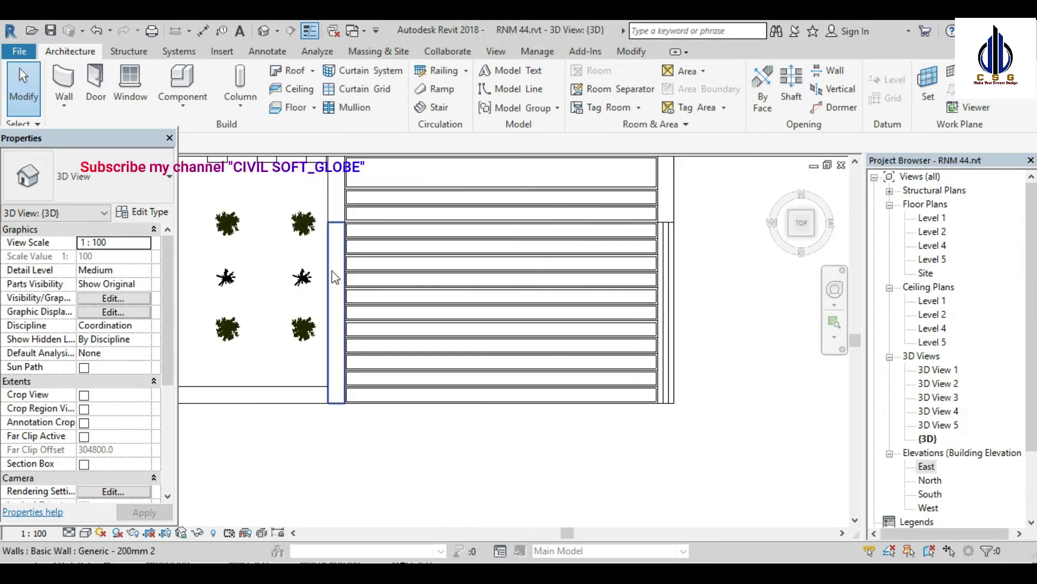
pyautogui.scroll(2, 624, 230)
pyautogui.scroll(2, 624, 232)
pyautogui.scroll(2, 624, 229)
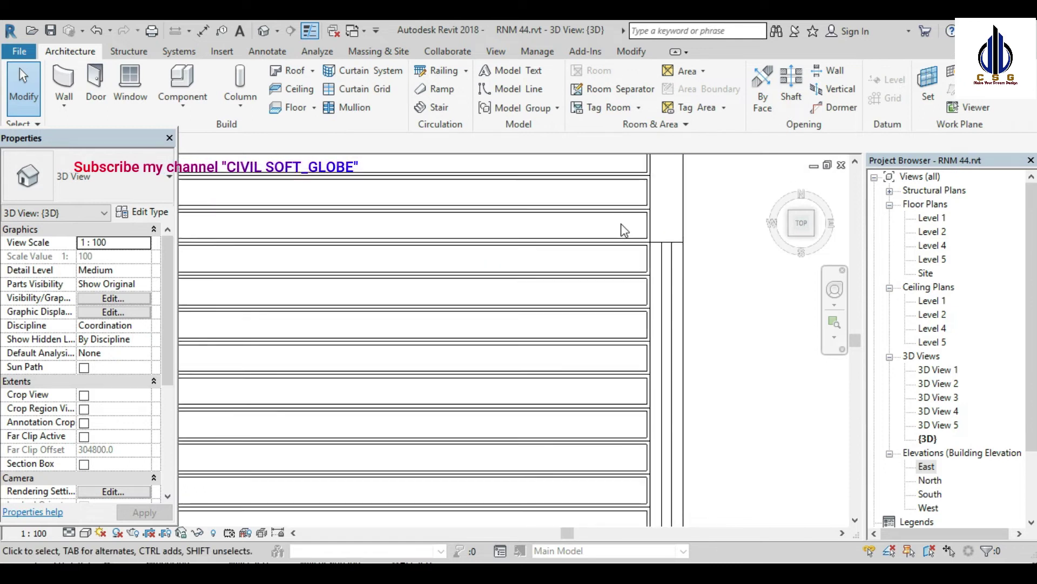
pyautogui.scroll(-1, 624, 230)
pyautogui.scroll(-1, 691, 295)
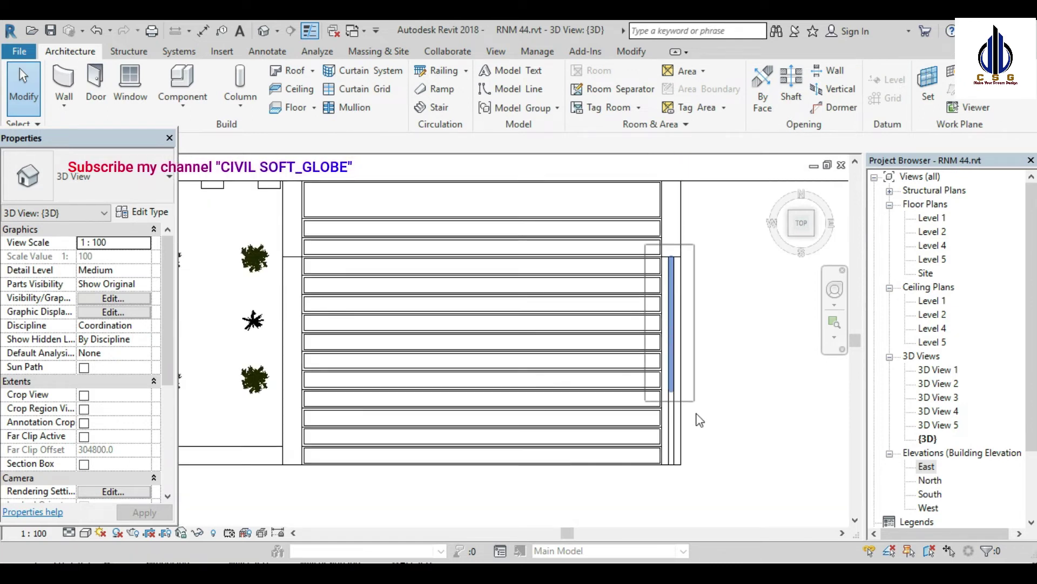
# Step: Select the wall and its glass strip beside the stair
pyautogui.click(697, 468)
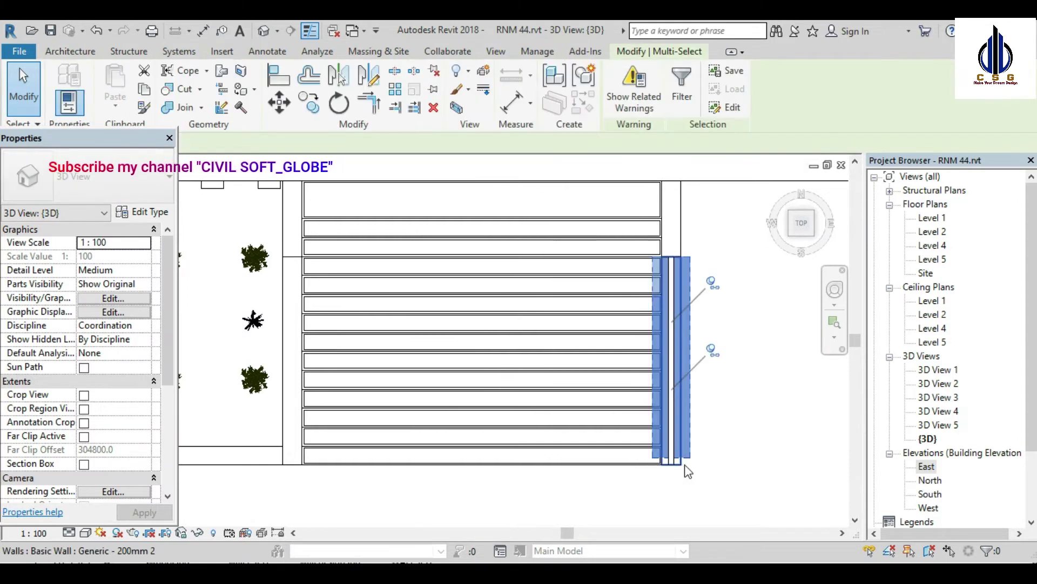
pyautogui.scroll(3, 682, 464)
pyautogui.keyDown('ctrl'); pyautogui.click(643, 410); pyautogui.keyUp('ctrl')
pyautogui.scroll(-2, 675, 482)
pyautogui.scroll(-2, 675, 482)
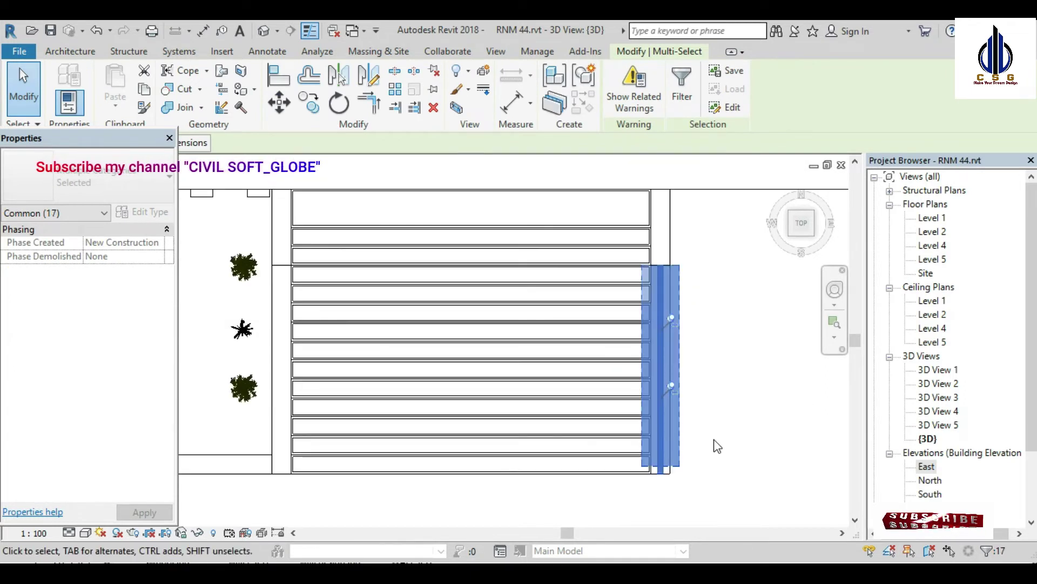
# Step: Copy the walls across to the other side of the stair and dismiss the overlap warning
pyautogui.click(320, 112)
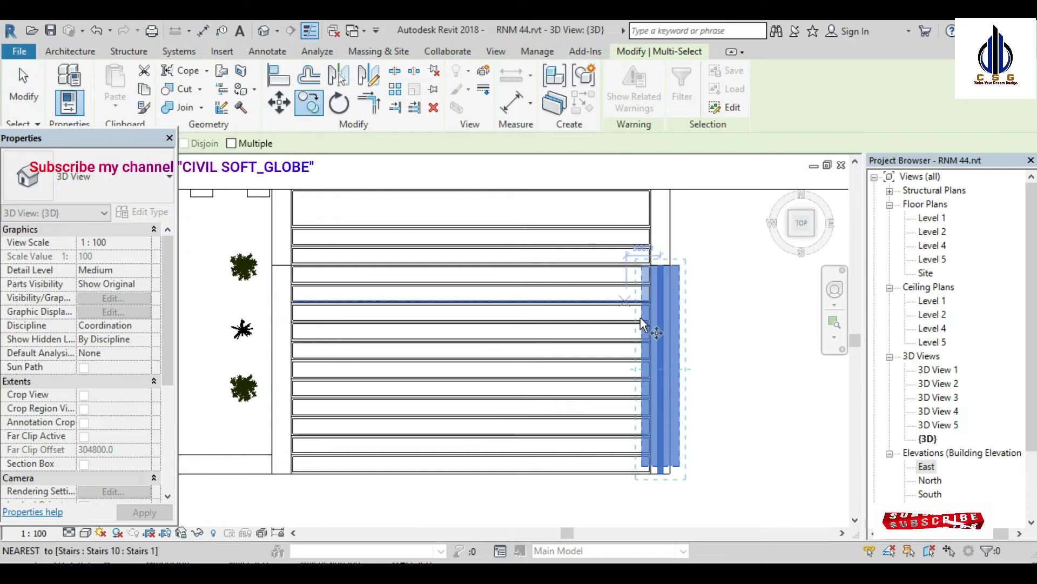
pyautogui.scroll(2, 665, 468)
pyautogui.click(664, 467)
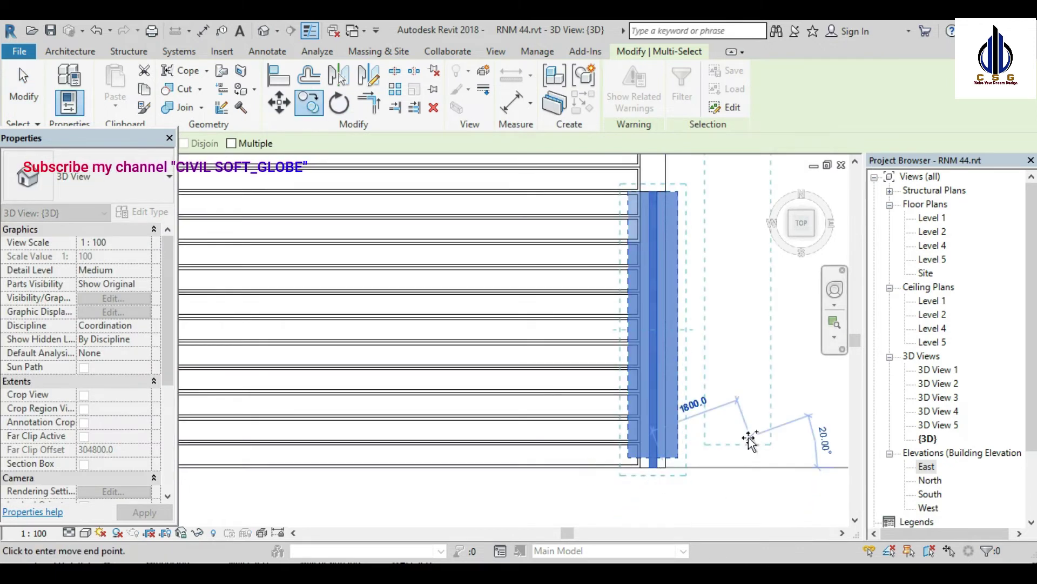
pyautogui.scroll(-2, 821, 440)
pyautogui.scroll(1, 359, 464)
pyautogui.scroll(3, 360, 457)
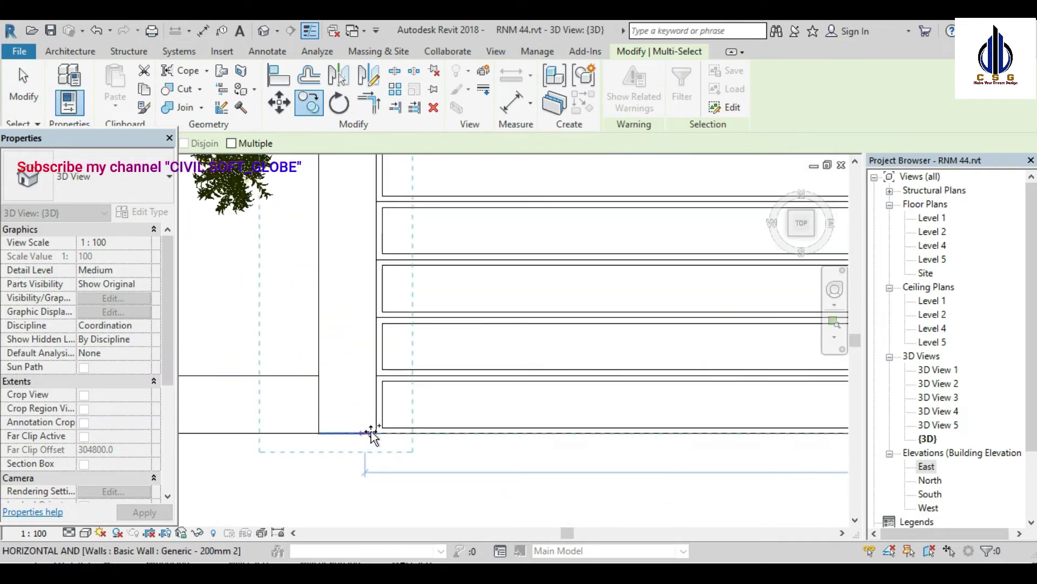
pyautogui.click(375, 432)
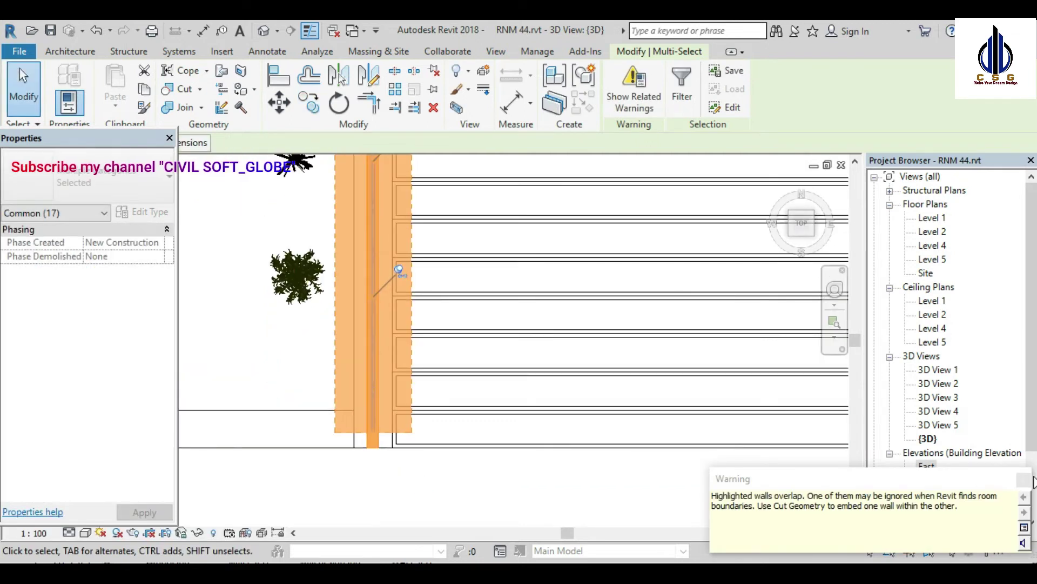
pyautogui.click(1023, 481)
pyautogui.scroll(-2, 563, 468)
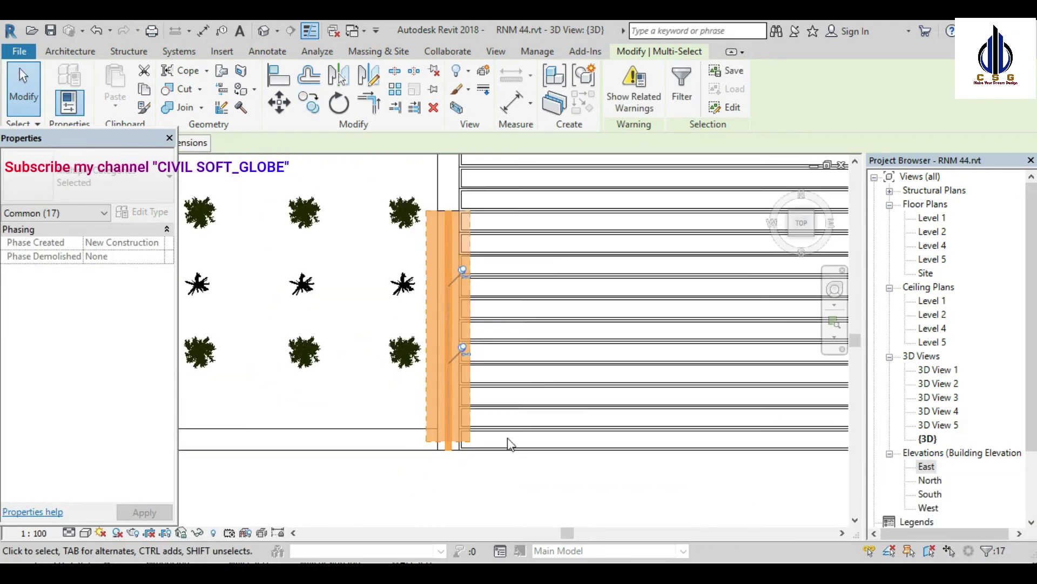
pyautogui.scroll(-2, 569, 503)
pyautogui.click(570, 502)
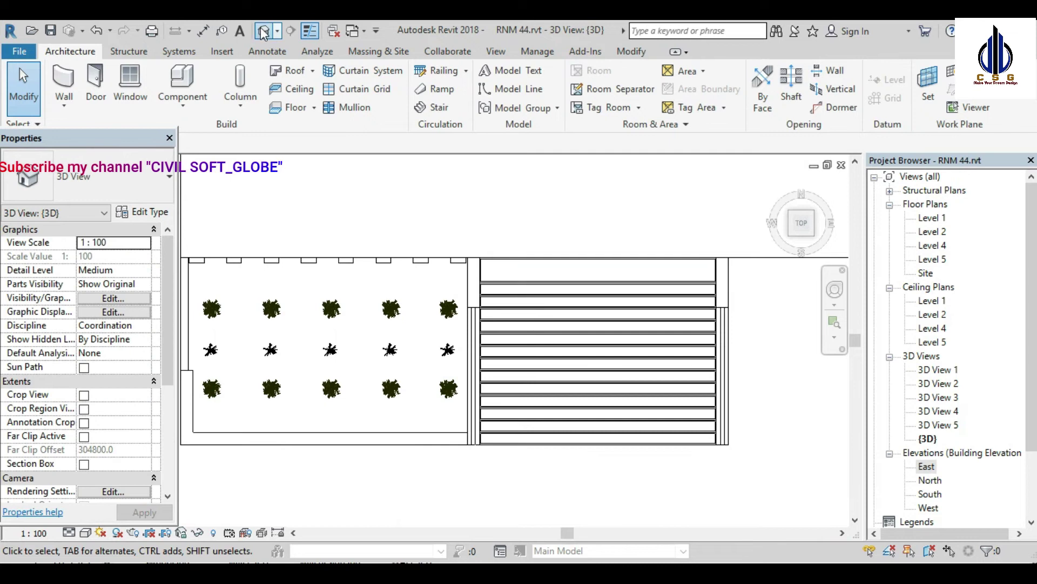
# Step: Show the Home isometric view zoomed on the stair in Realistic style, orbiting toward the far railing
pyautogui.click(778, 186)
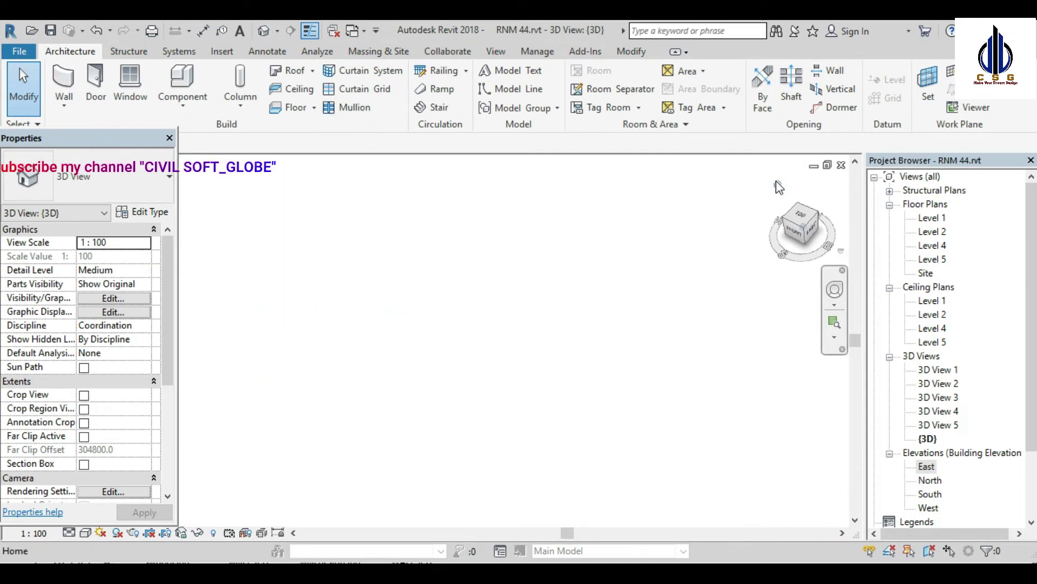
pyautogui.scroll(3, 289, 359)
pyautogui.scroll(2, 289, 359)
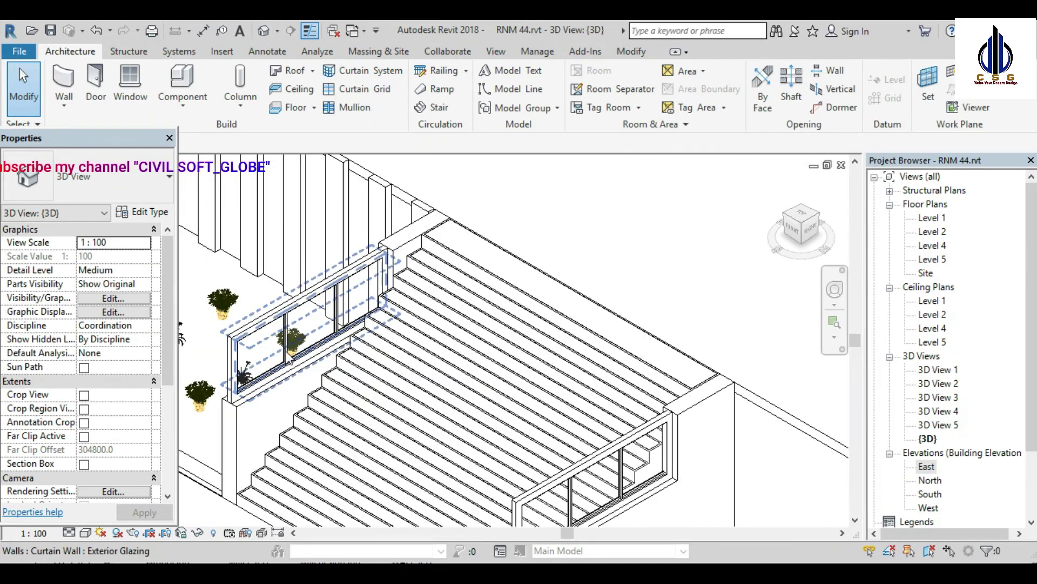
pyautogui.scroll(2, 292, 368)
pyautogui.scroll(2, 304, 388)
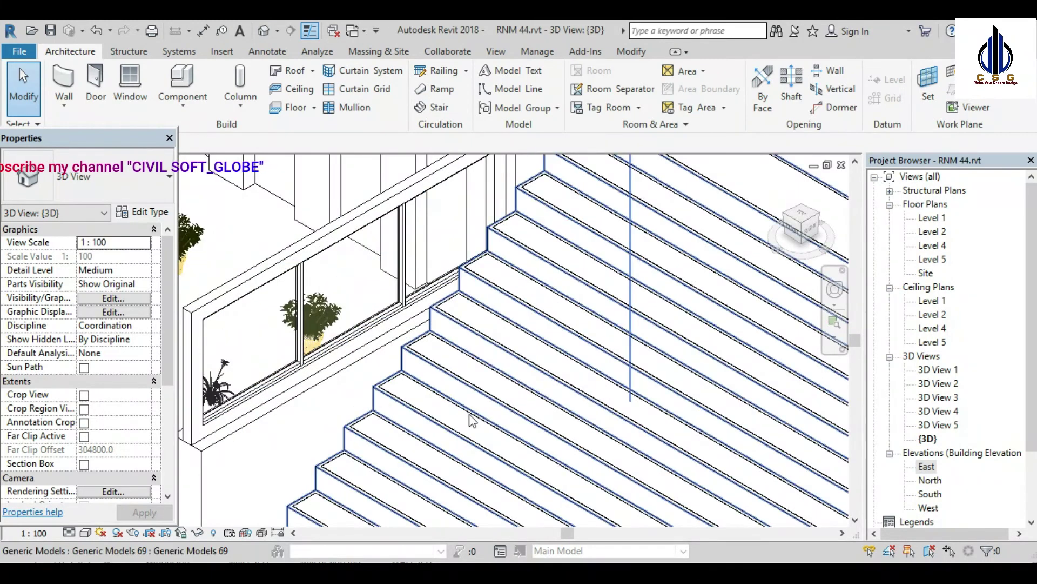
pyautogui.click(84, 533)
pyautogui.click(112, 502)
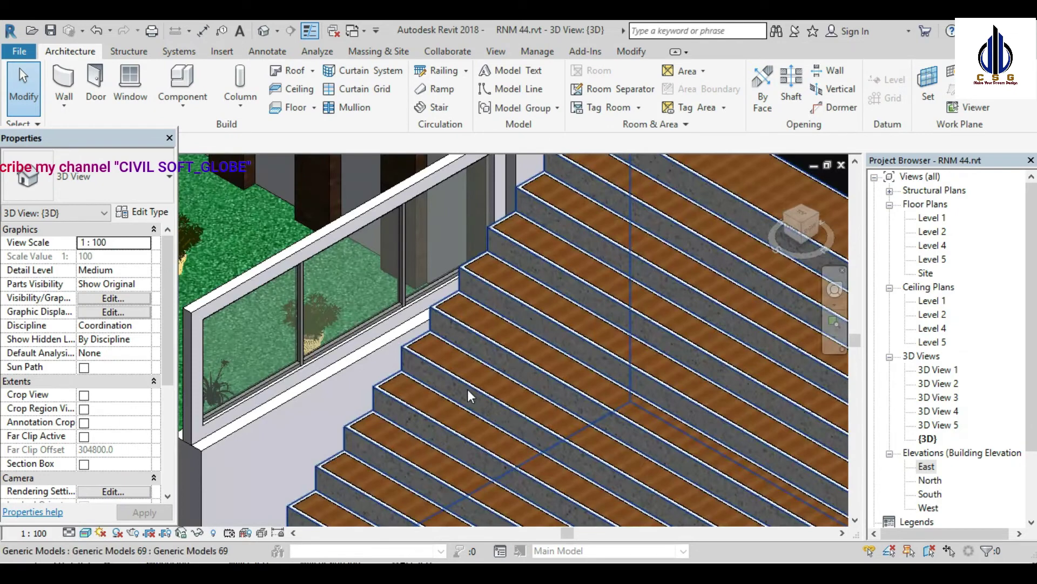
pyautogui.scroll(-2, 458, 388)
pyautogui.moveTo(424, 390)
pyautogui.keyDown('shift'); pyautogui.mouseDown(button='middle')
pyautogui.moveTo(596, 387)
pyautogui.moveTo(720, 458)
pyautogui.moveTo(771, 446)
pyautogui.moveTo(744, 345)
pyautogui.mouseUp(button='middle'); pyautogui.keyUp('shift')
# Step: Select both glazed railing walls on either side of the stair
pyautogui.click(744, 345)
pyautogui.scroll(-3, 546, 310)
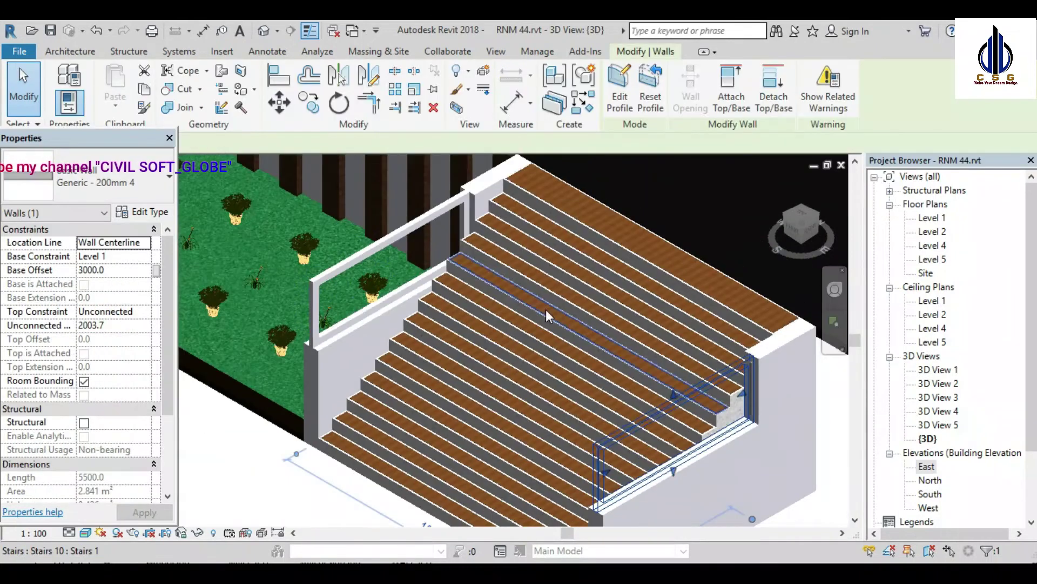
pyautogui.keyDown('shift'); pyautogui.moveTo(545, 309); pyautogui.dragTo(442, 212, button='middle'); pyautogui.keyUp('shift')
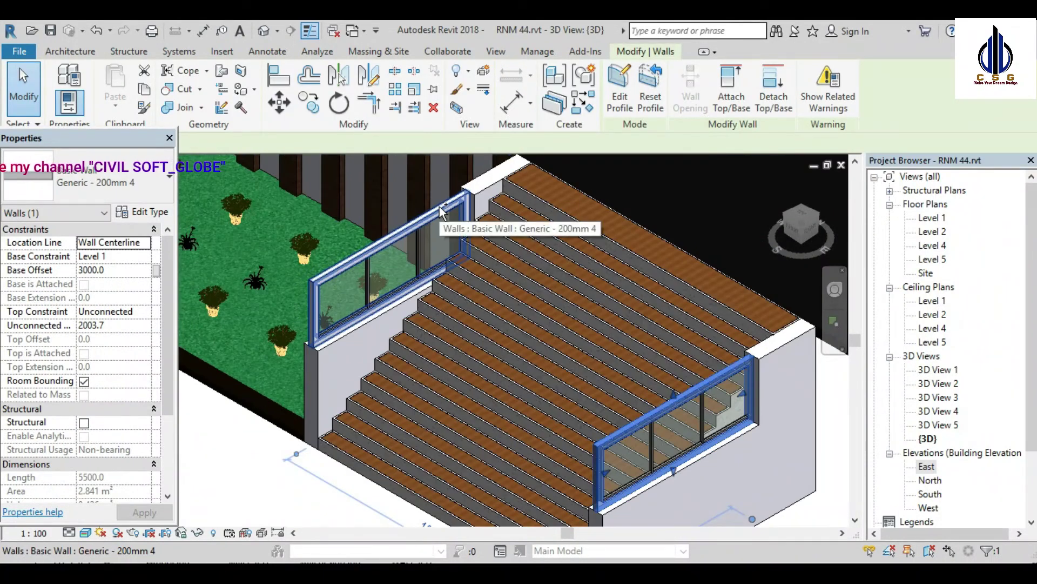
pyautogui.scroll(3, 306, 355)
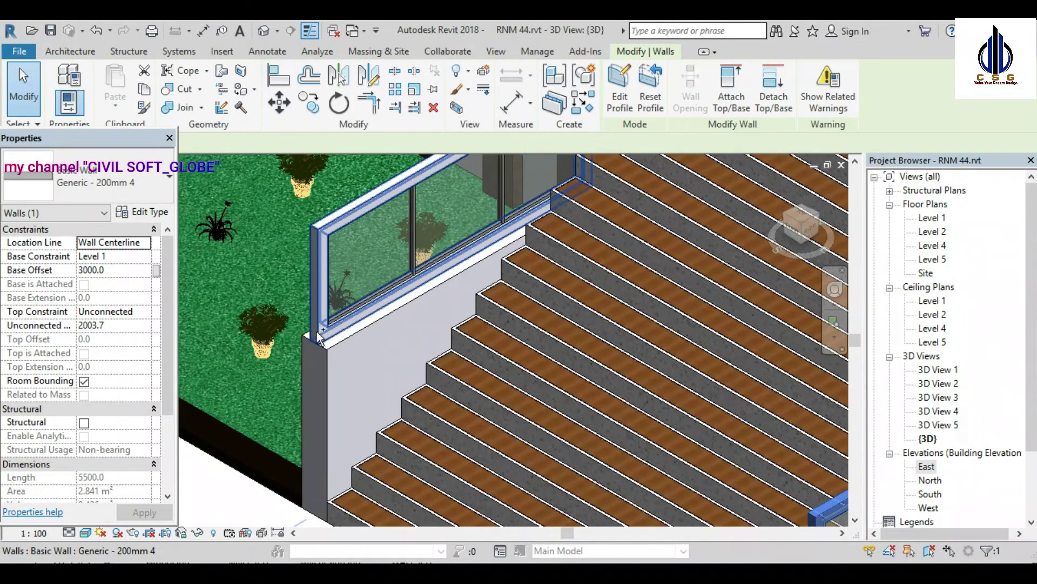
pyautogui.keyDown('ctrl'); pyautogui.click(320, 340); pyautogui.keyUp('ctrl')
pyautogui.scroll(-2, 290, 386)
pyautogui.scroll(-2, 290, 385)
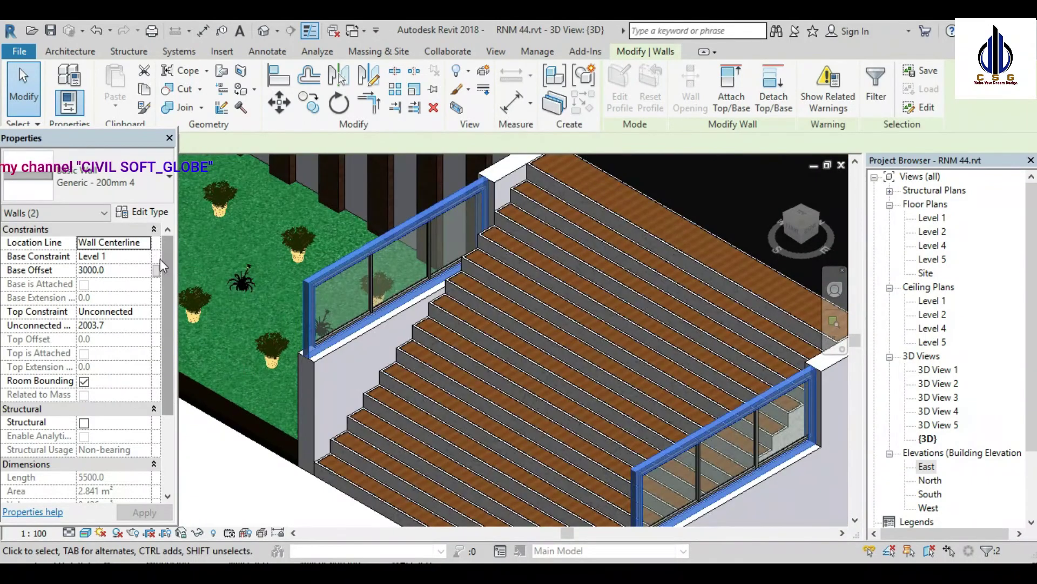
# Step: Set the wall type's structure layer material to Default New Material(11) and confirm
pyautogui.click(144, 211)
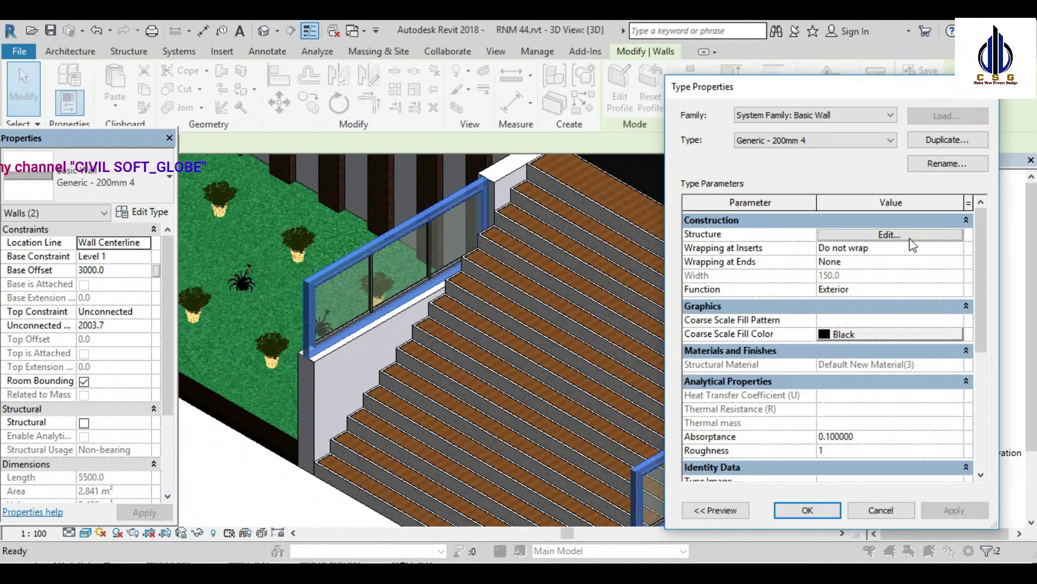
pyautogui.click(912, 238)
pyautogui.click(817, 267)
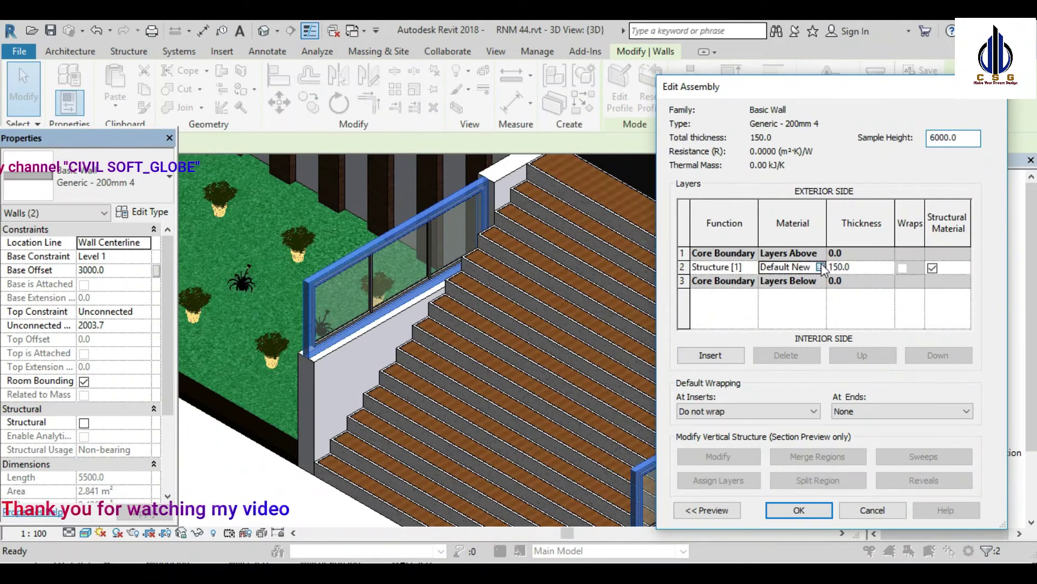
pyautogui.click(820, 265)
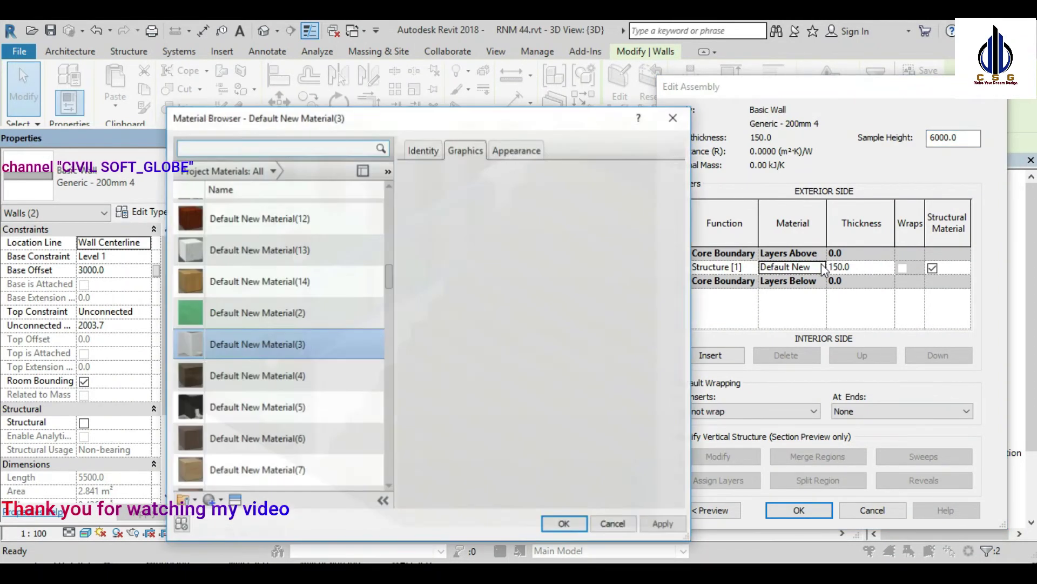
pyautogui.scroll(1, 262, 402)
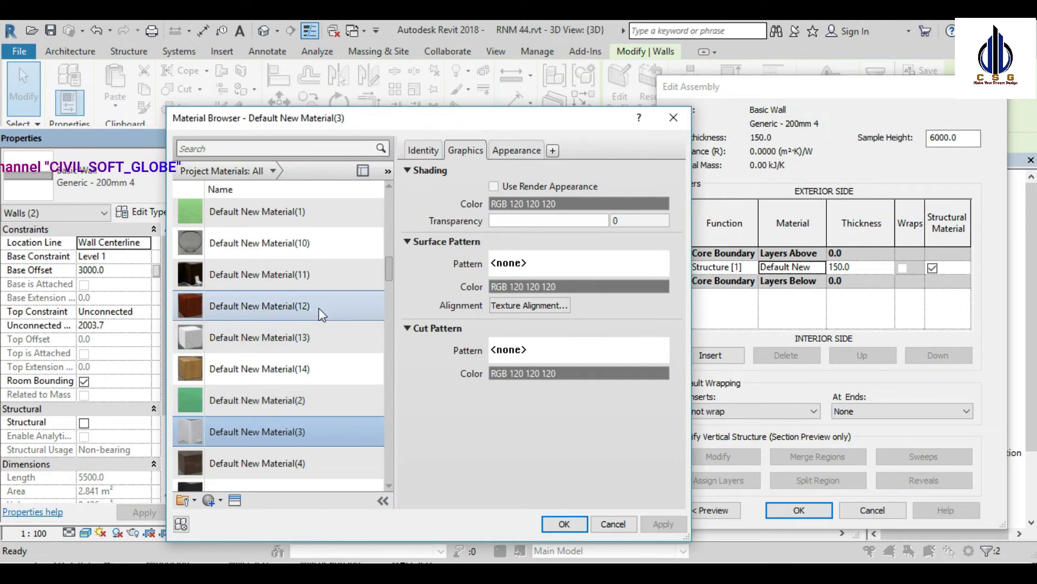
pyautogui.doubleClick(317, 272)
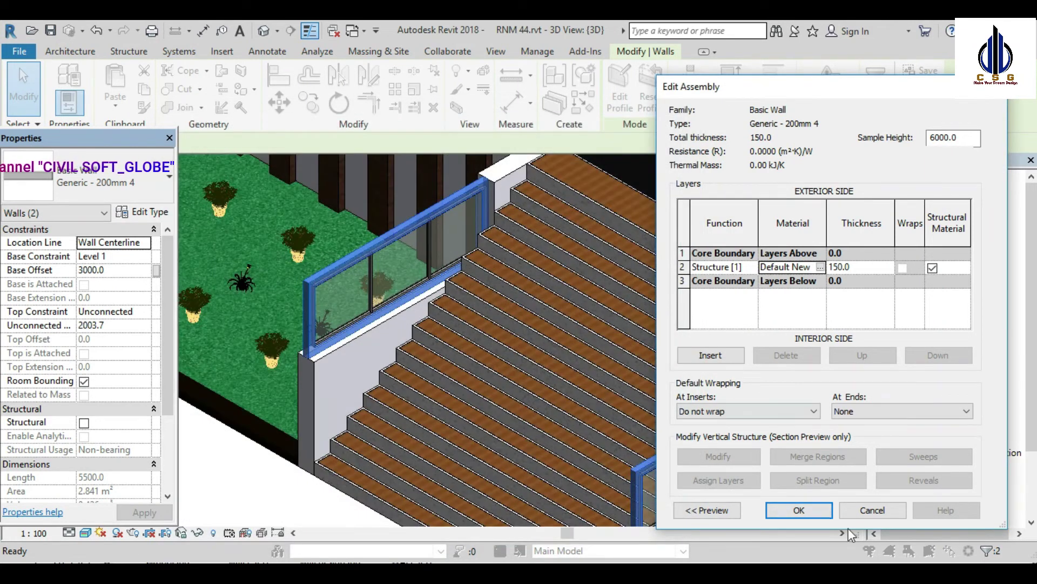
pyautogui.click(789, 510)
pyautogui.click(790, 506)
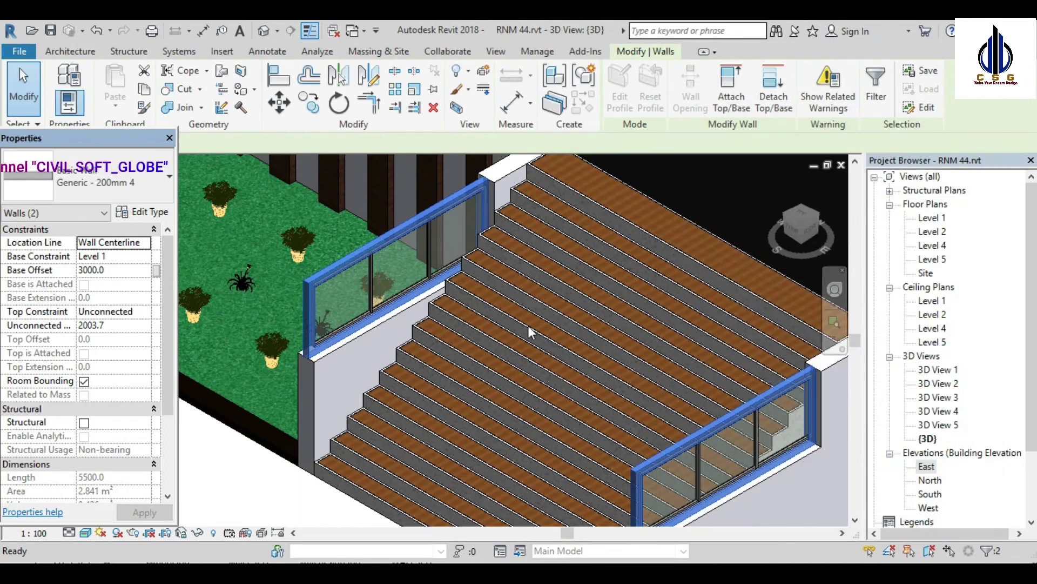
# Step: Deselect the walls, frame the stair and its dark-framed glazing, and open the Visual Style choices
pyautogui.click(302, 475)
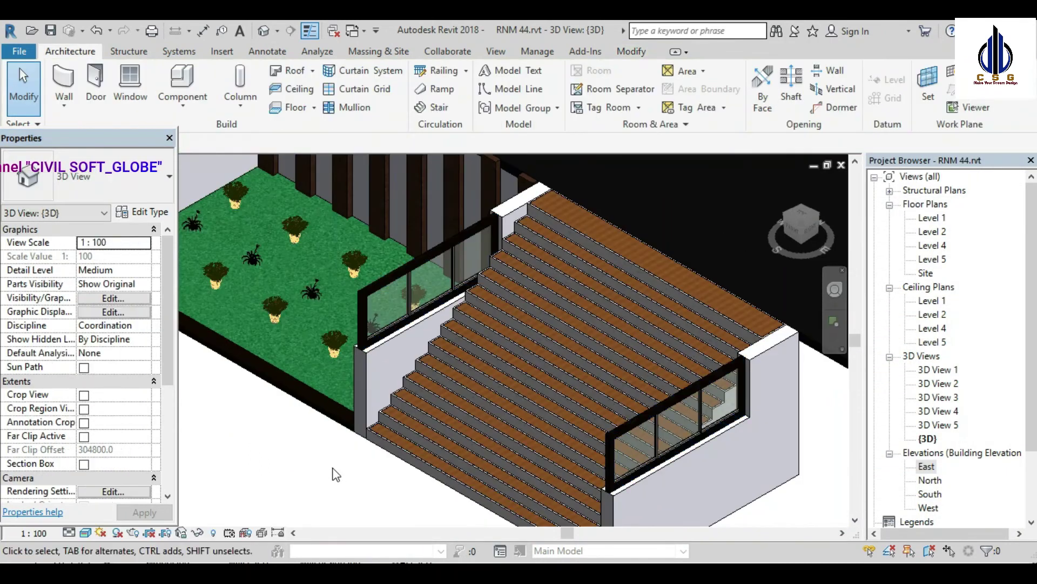
pyautogui.scroll(2, 773, 412)
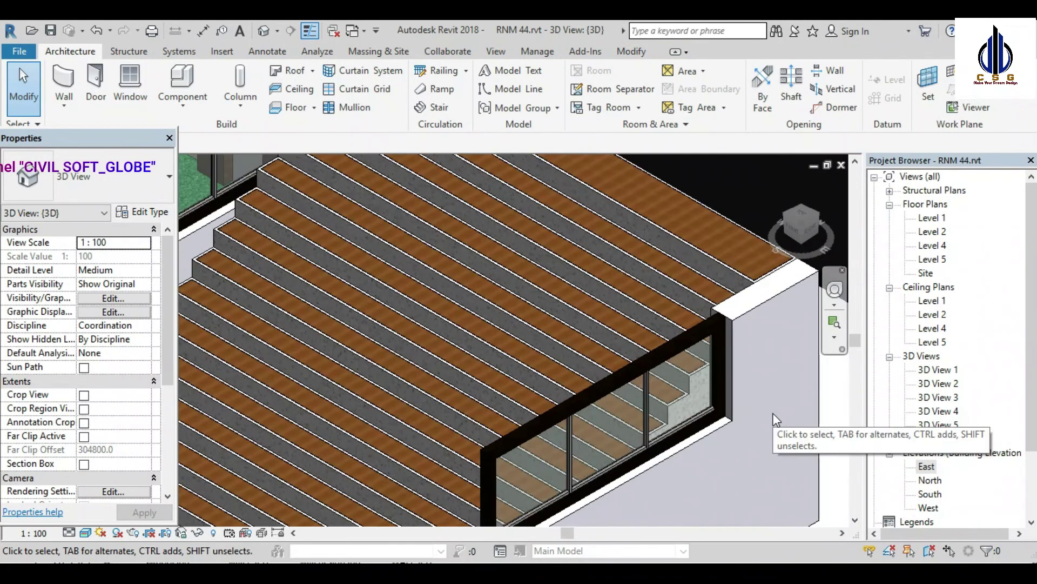
pyautogui.moveTo(784, 404); pyautogui.dragTo(821, 435, button='middle')
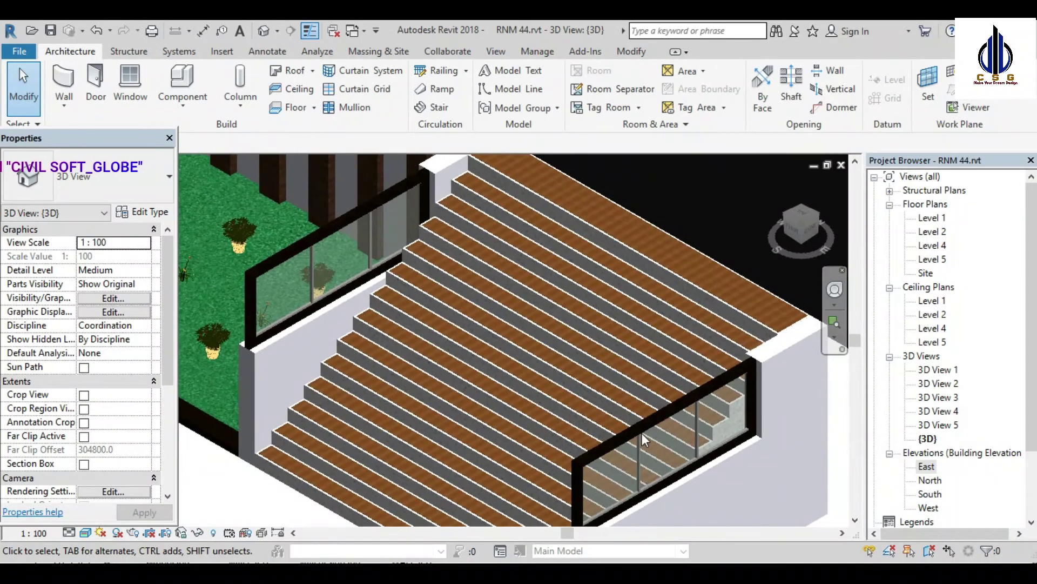
pyautogui.click(87, 533)
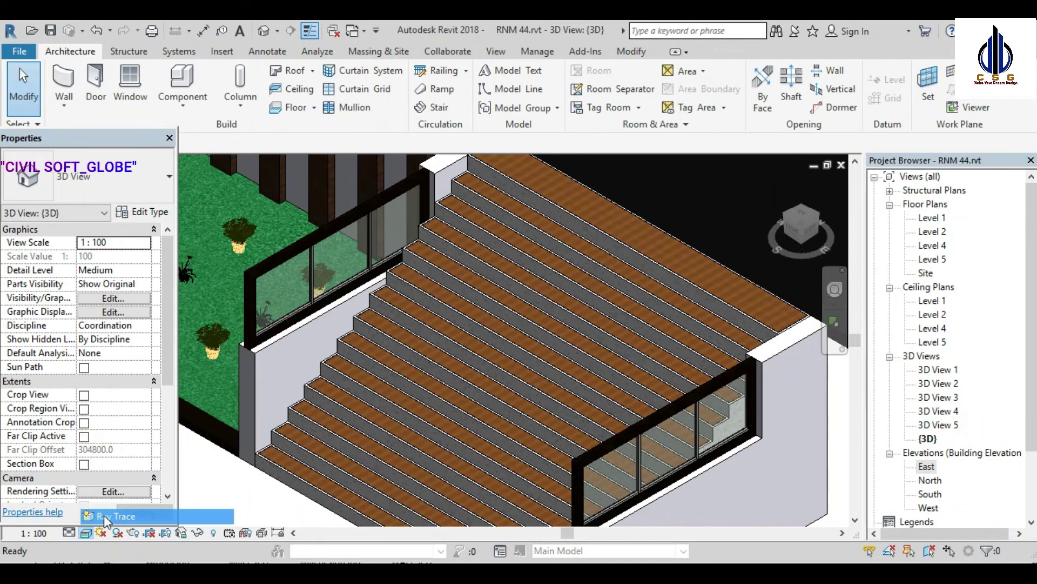
# Step: Render the view with Ray Trace, then close it and zoom in on the Realistic view
pyautogui.click(104, 514)
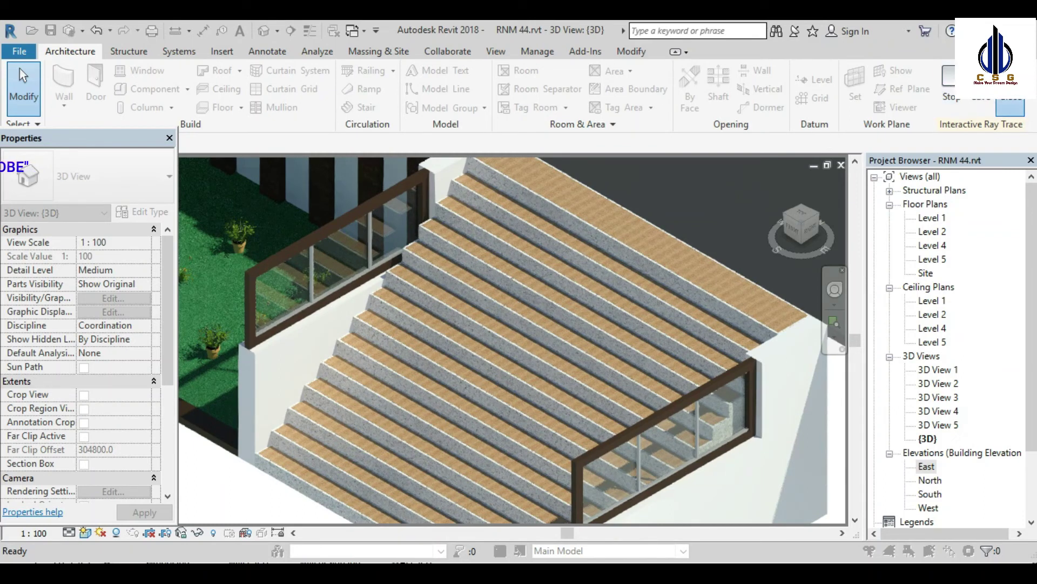
pyautogui.click(1010, 106)
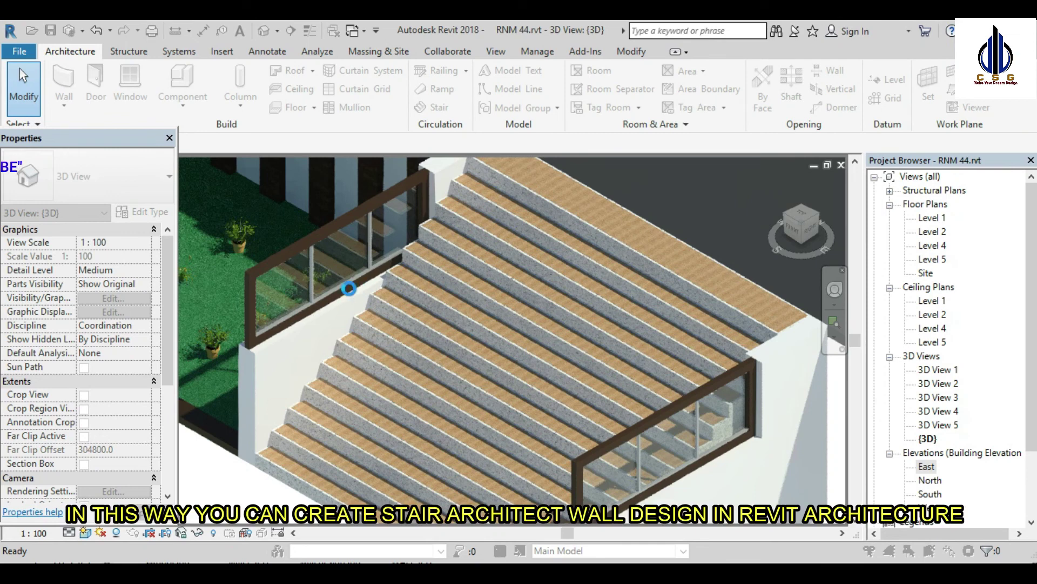
pyautogui.scroll(3, 351, 297)
pyautogui.scroll(2, 365, 301)
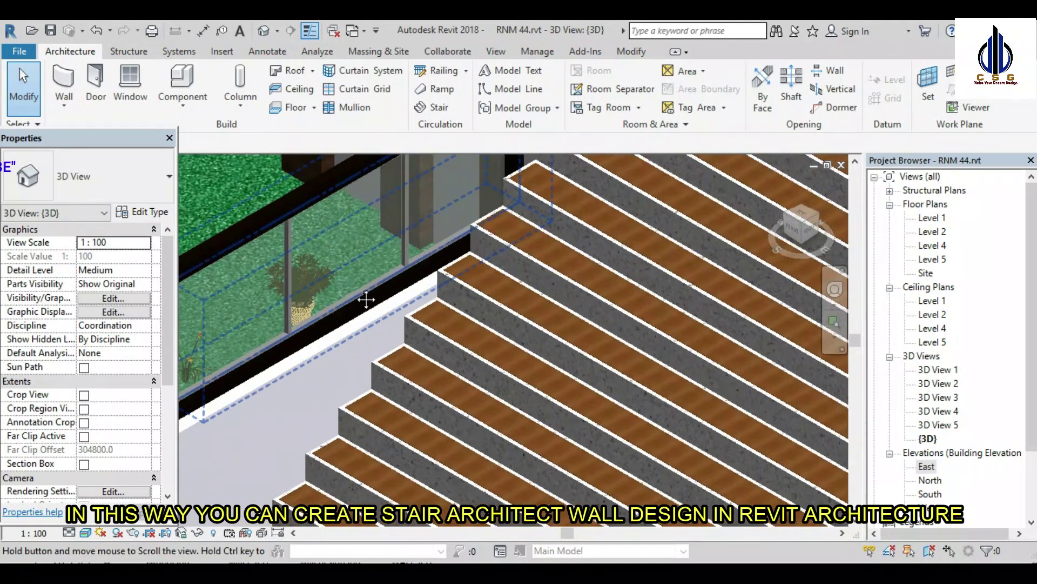